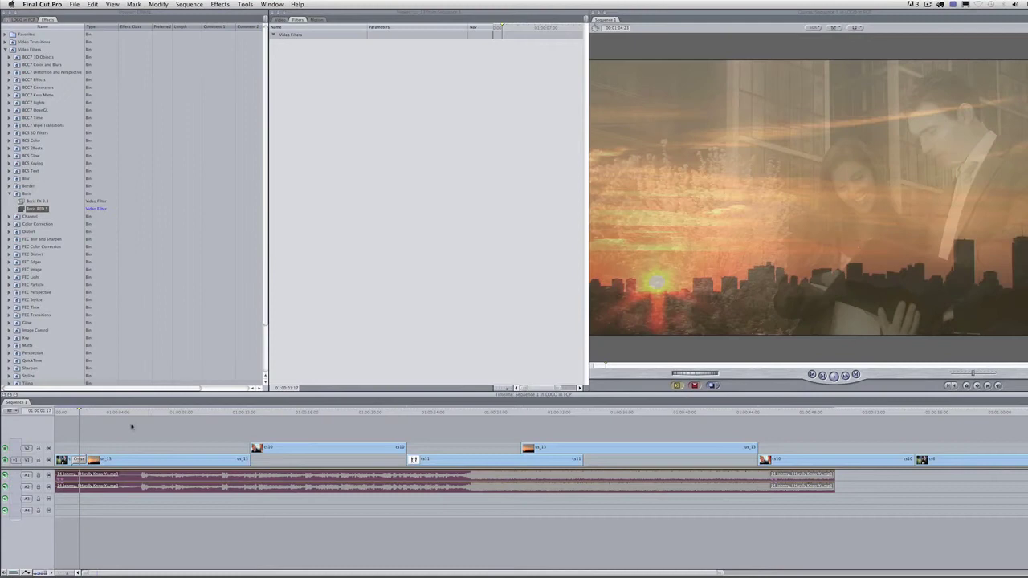
# - Scrub through the opening cross dissolve and the start of the sunset clip to preview the sequence
pyautogui.click(86, 411)
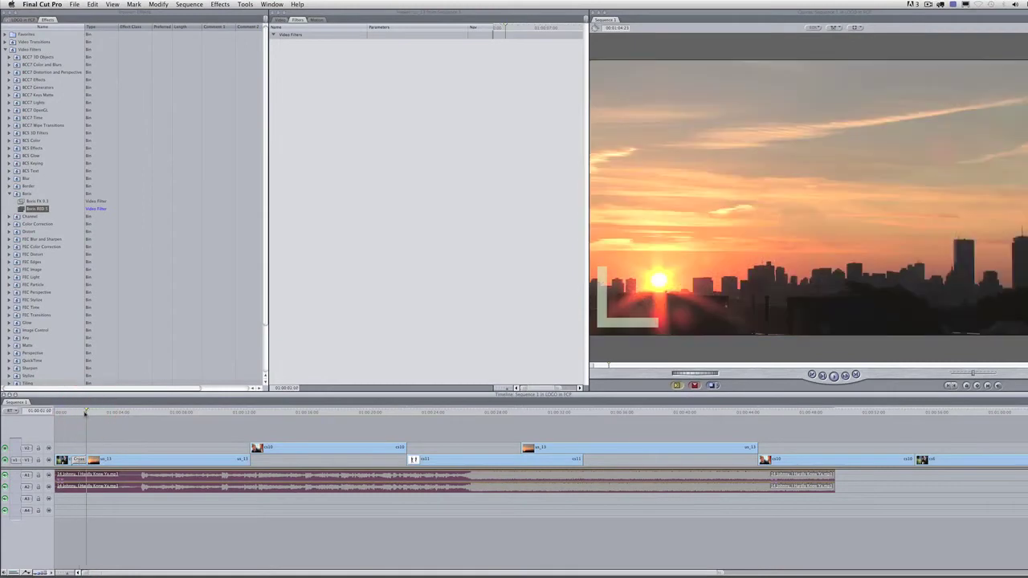
pyautogui.click(100, 412)
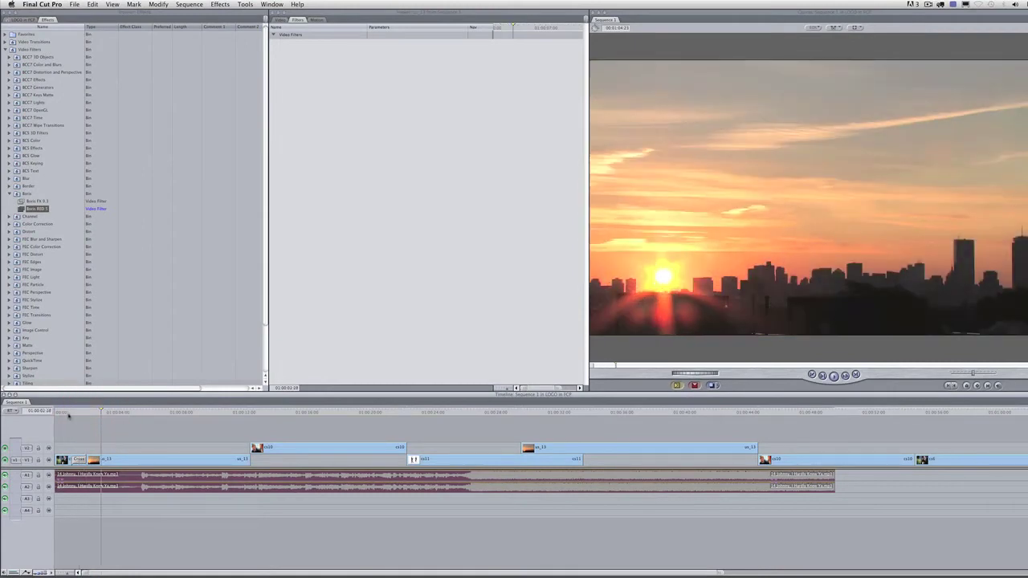
pyautogui.click(74, 413)
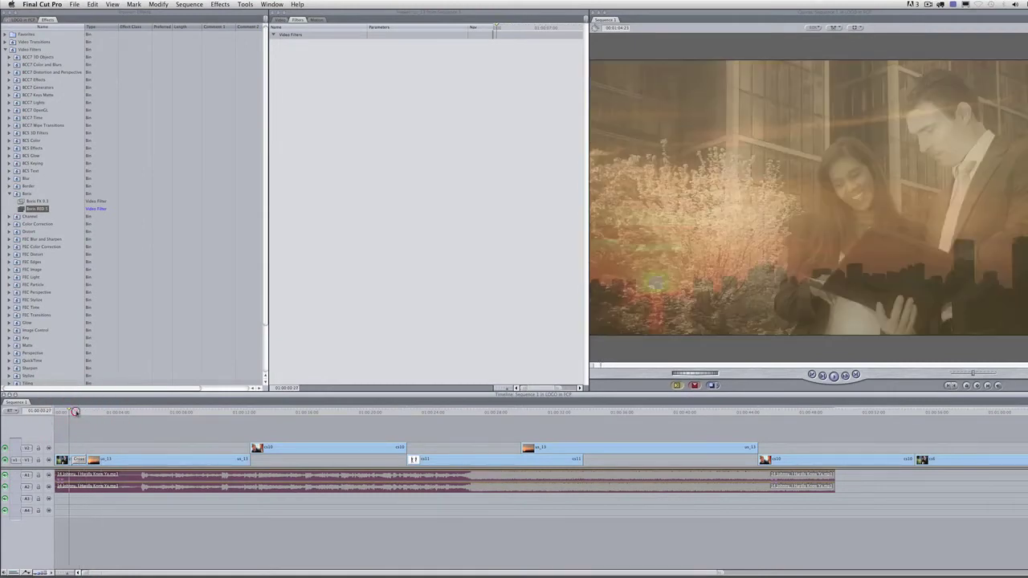
pyautogui.moveTo(75, 411); pyautogui.dragTo(77, 412)
pyautogui.click(82, 410)
pyautogui.click(103, 413)
pyautogui.click(64, 412)
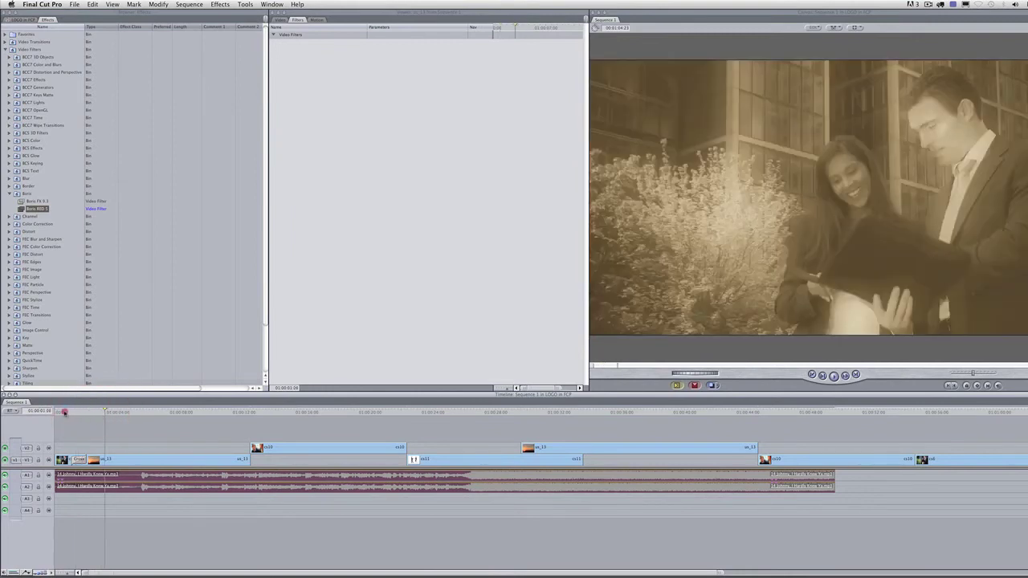
pyautogui.moveTo(64, 413); pyautogui.dragTo(59, 413)
pyautogui.click(62, 412)
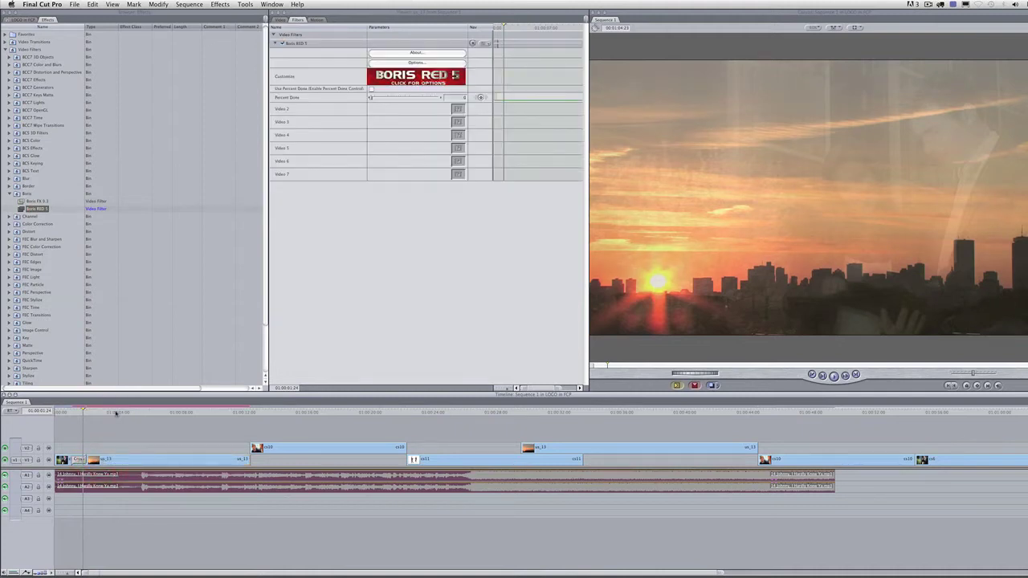
# - Park the playhead in the sunset clip just past the dissolve and open that clip's filter in Boris RED 5
pyautogui.click(81, 413)
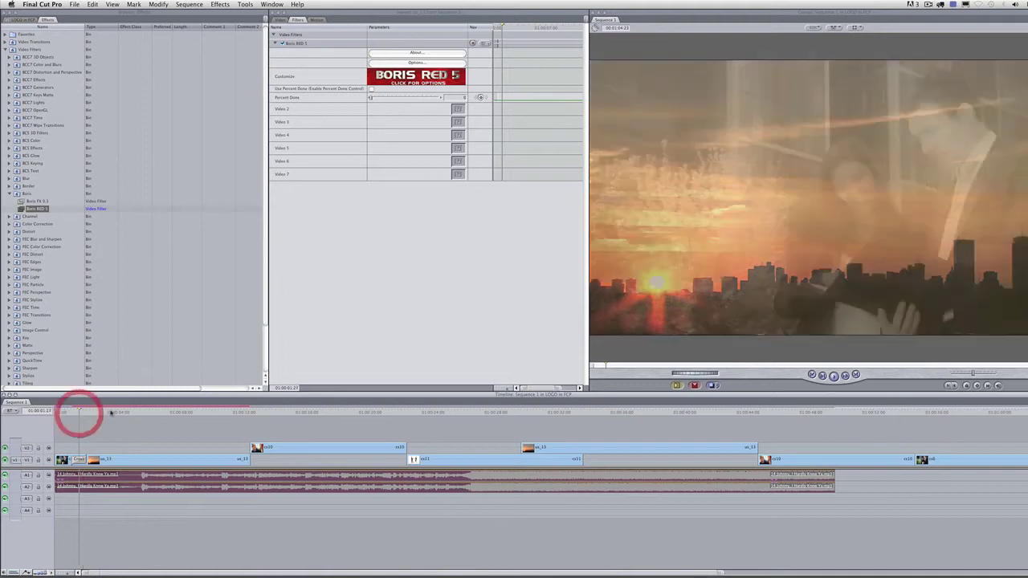
pyautogui.click(111, 412)
pyautogui.click(140, 459)
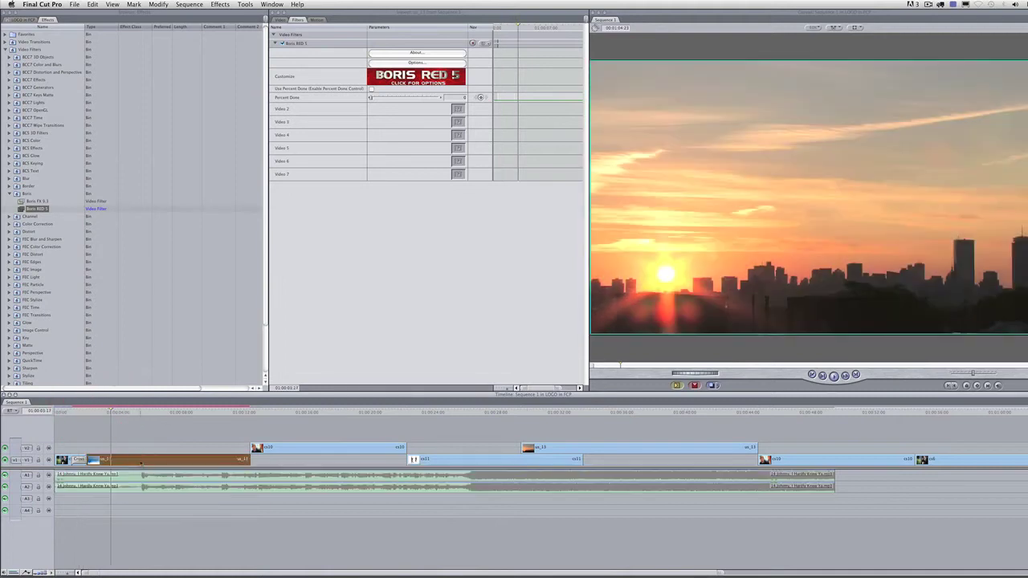
pyautogui.click(399, 82)
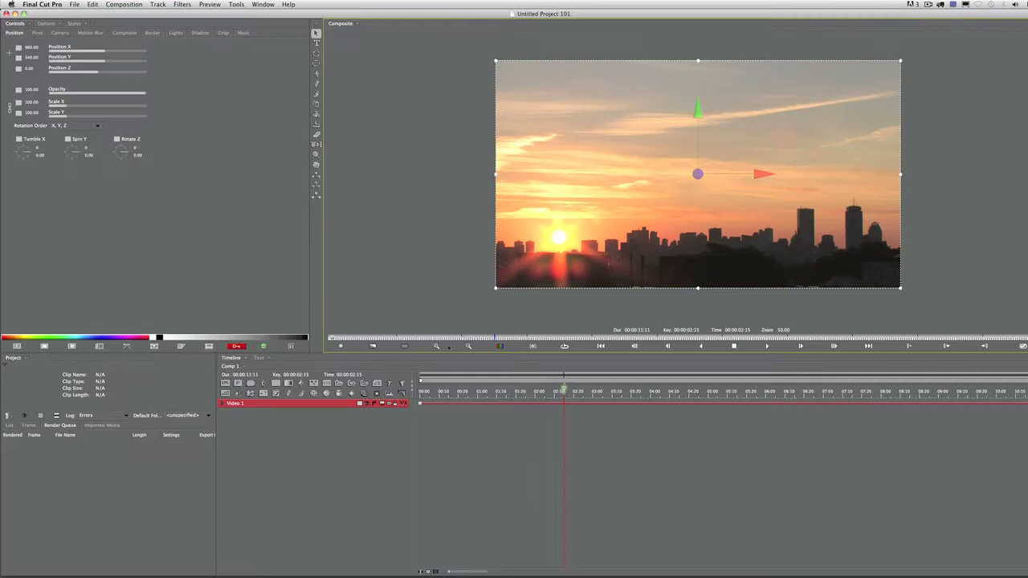
# - Import the still image BakerCard.tif as a new track above Video 1
pyautogui.click(311, 419)
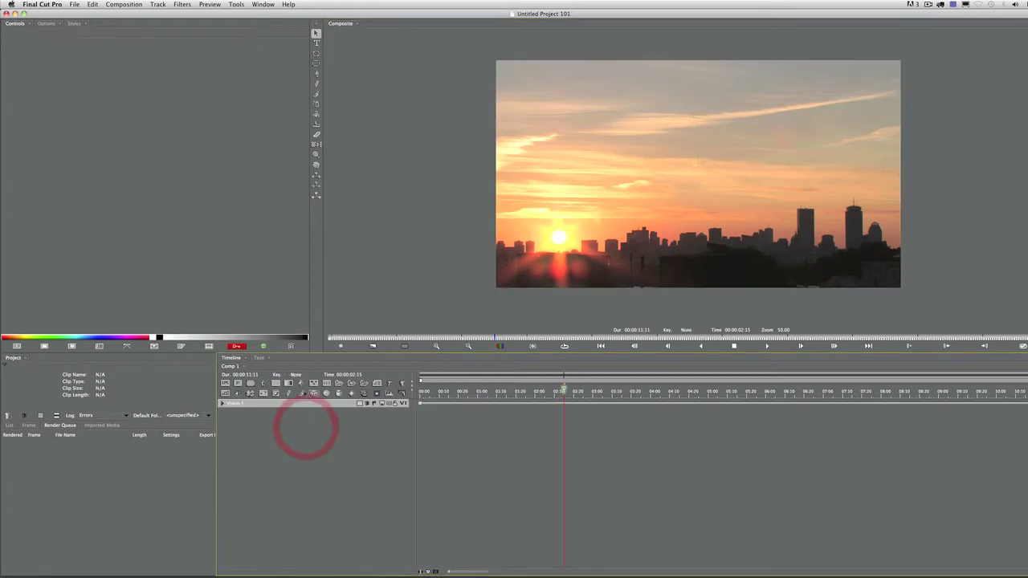
pyautogui.click(315, 383)
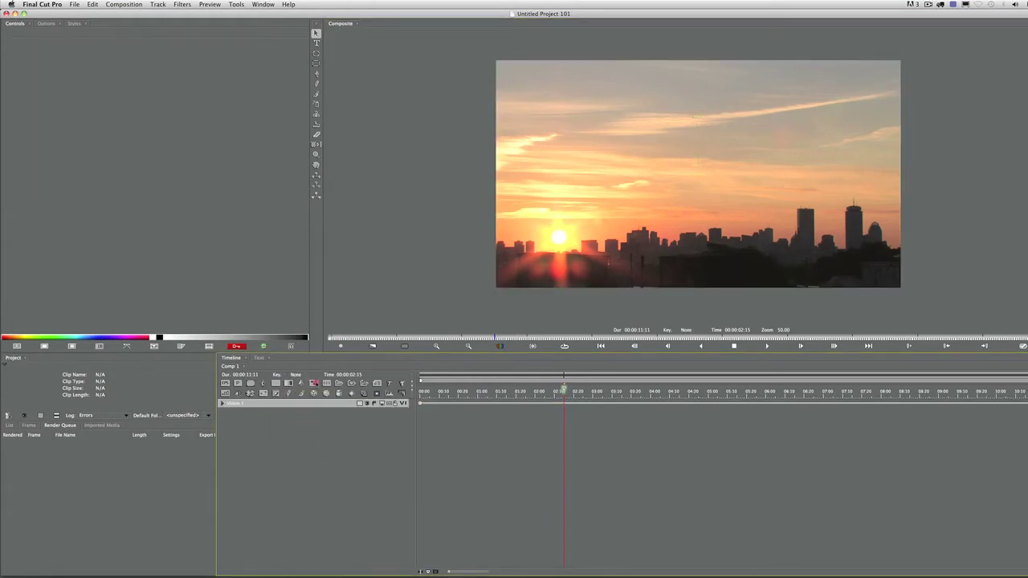
pyautogui.doubleClick(473, 214)
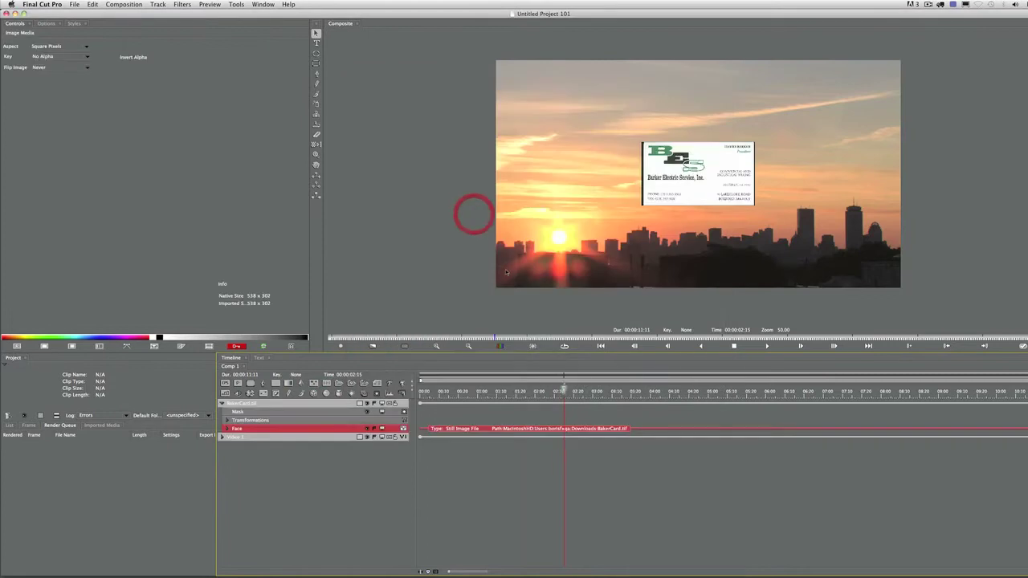
# - Examine the imported business card up close and review the Vector Trace options, including the trace channel choices
pyautogui.press('super+=')
pyautogui.press('super+=')
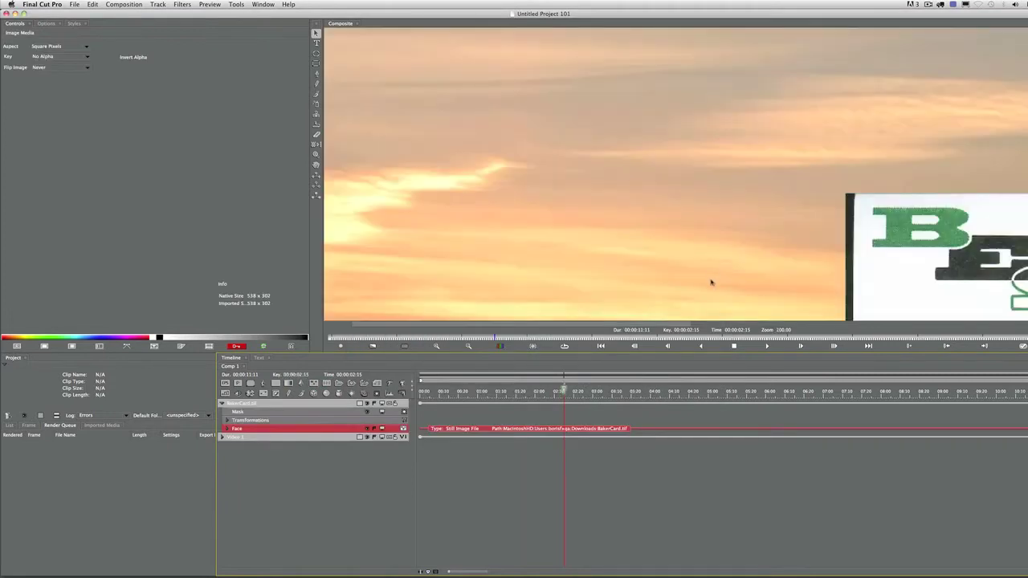
pyautogui.moveTo(781, 278); pyautogui.dragTo(364, 136)
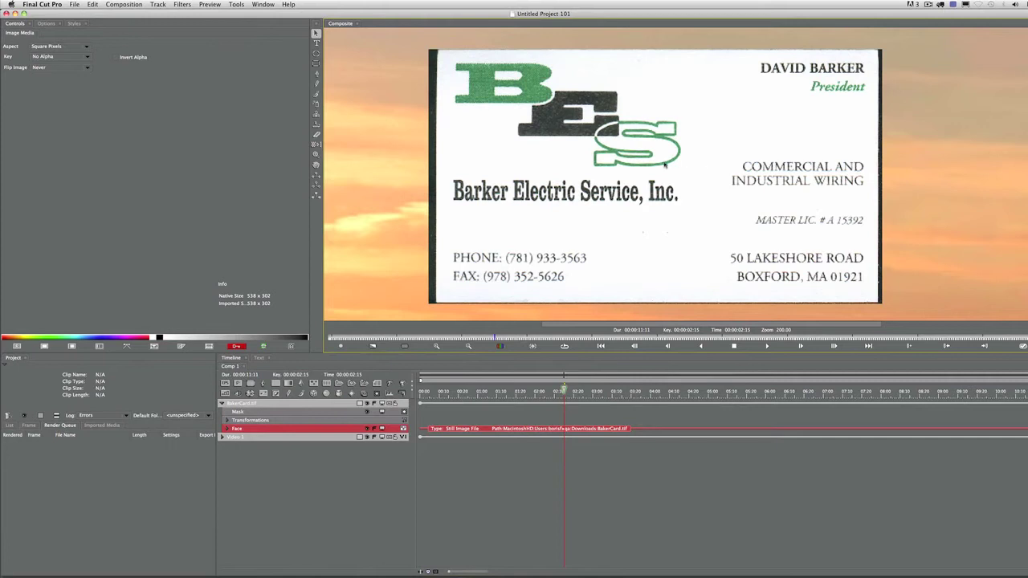
pyautogui.scroll(-1, 635, 209)
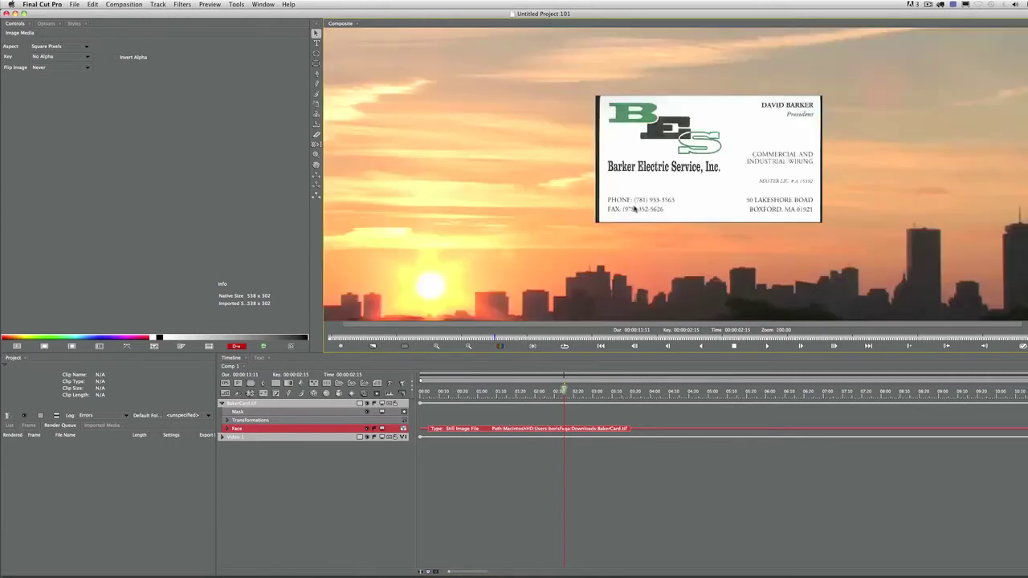
pyautogui.scroll(-1, 634, 209)
pyautogui.click(290, 404)
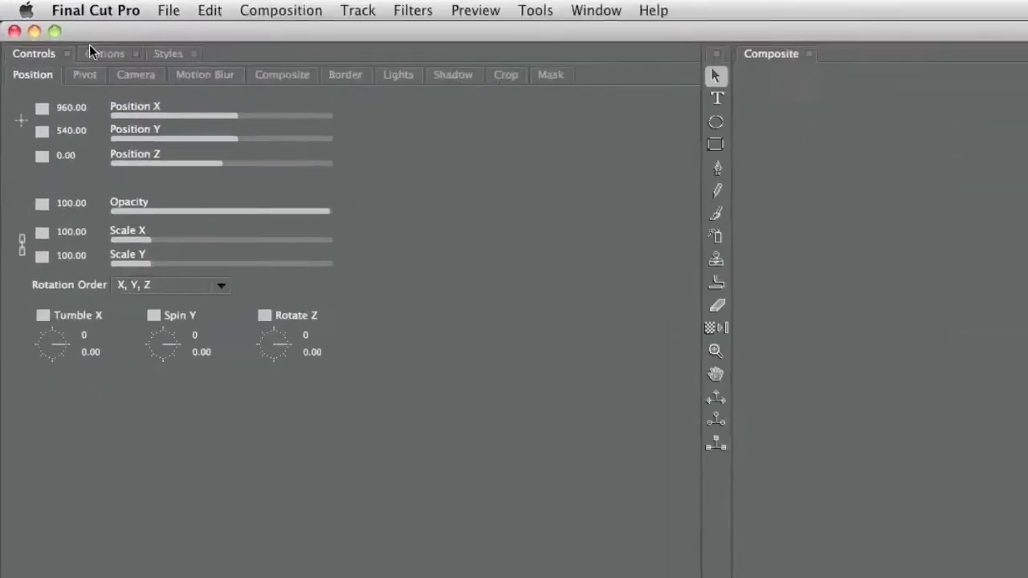
pyautogui.click(46, 24)
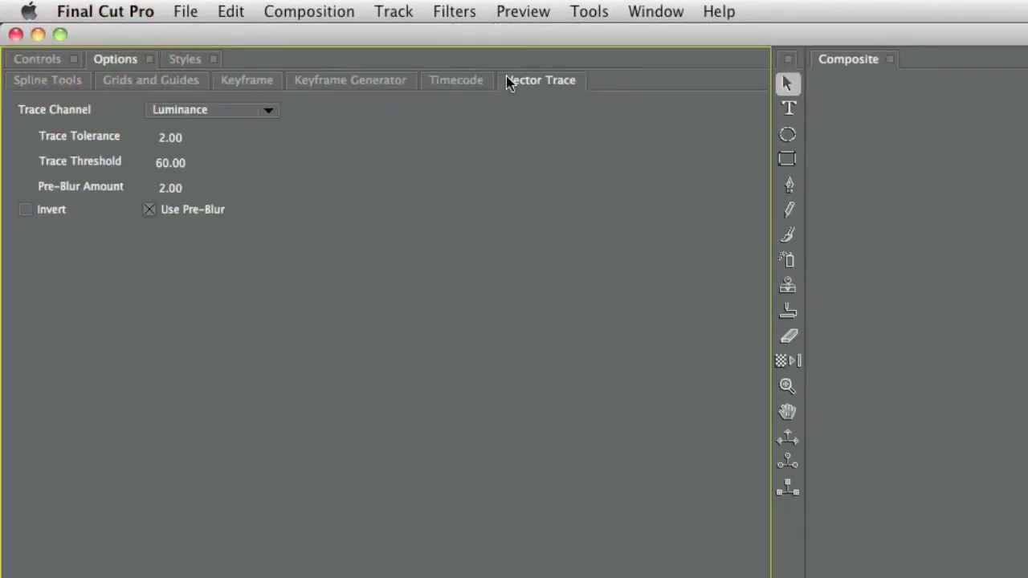
pyautogui.click(266, 110)
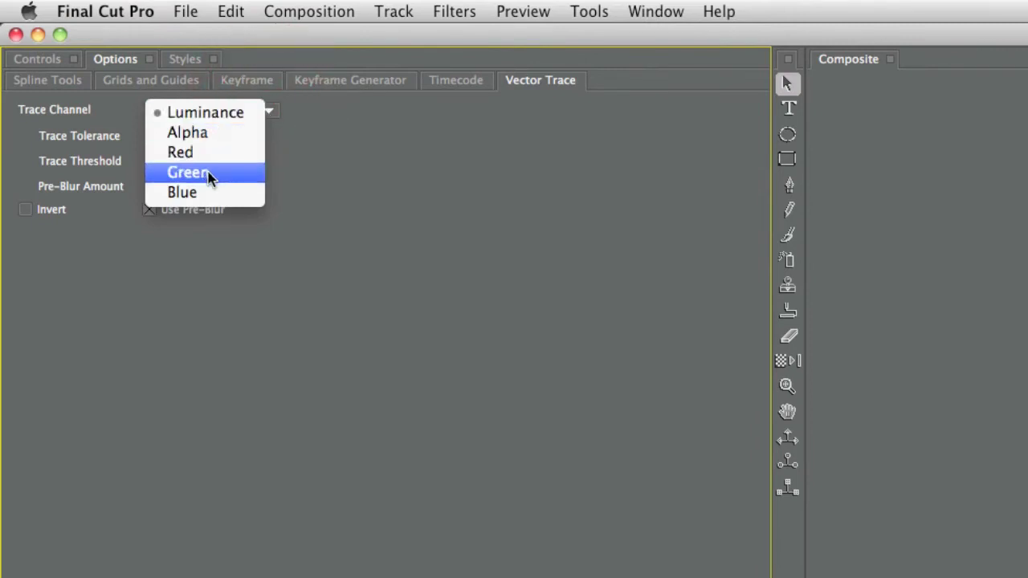
pyautogui.click(390, 161)
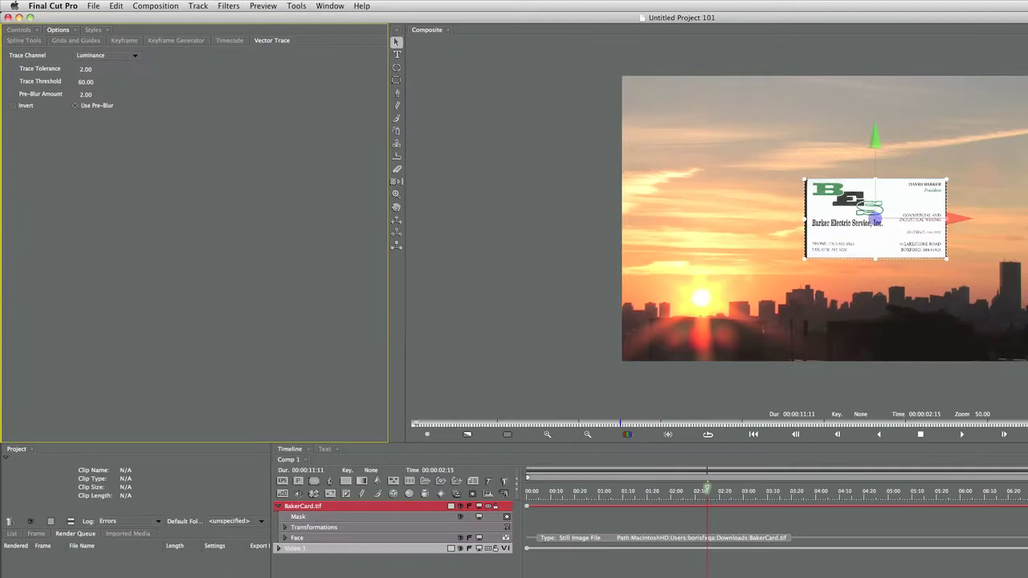
# - Scale the BakerCard.tif track to 380.36 in X and Y and place the playhead at the composition's start
pyautogui.click(399, 510)
pyautogui.click(19, 29)
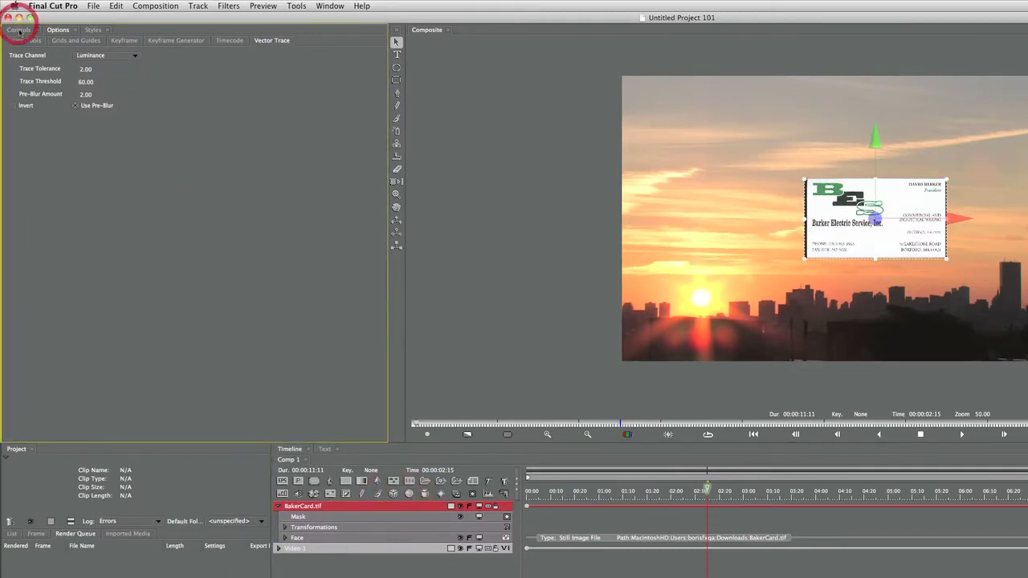
pyautogui.moveTo(92, 130); pyautogui.dragTo(141, 129)
pyautogui.click(290, 434)
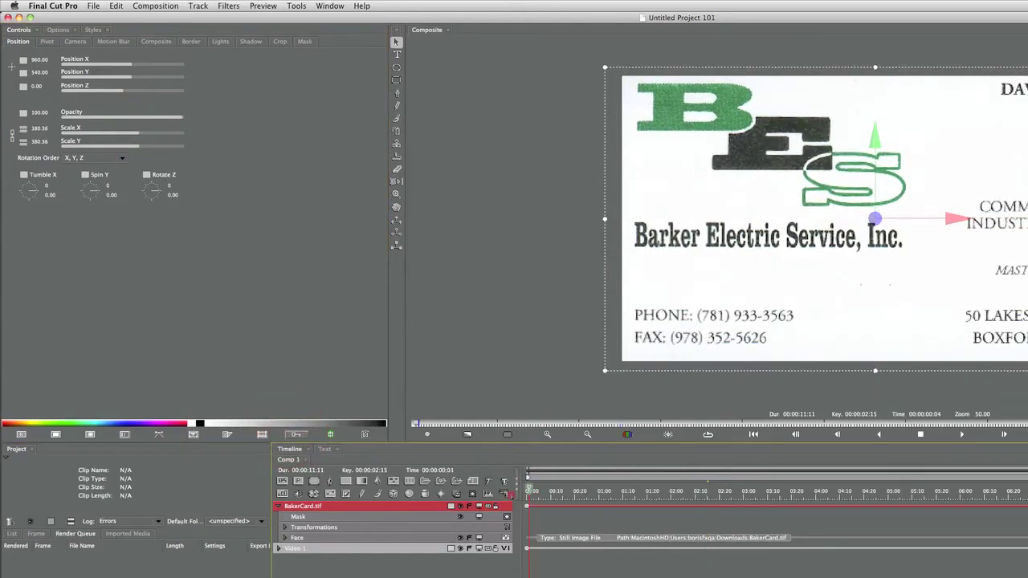
pyautogui.click(505, 482)
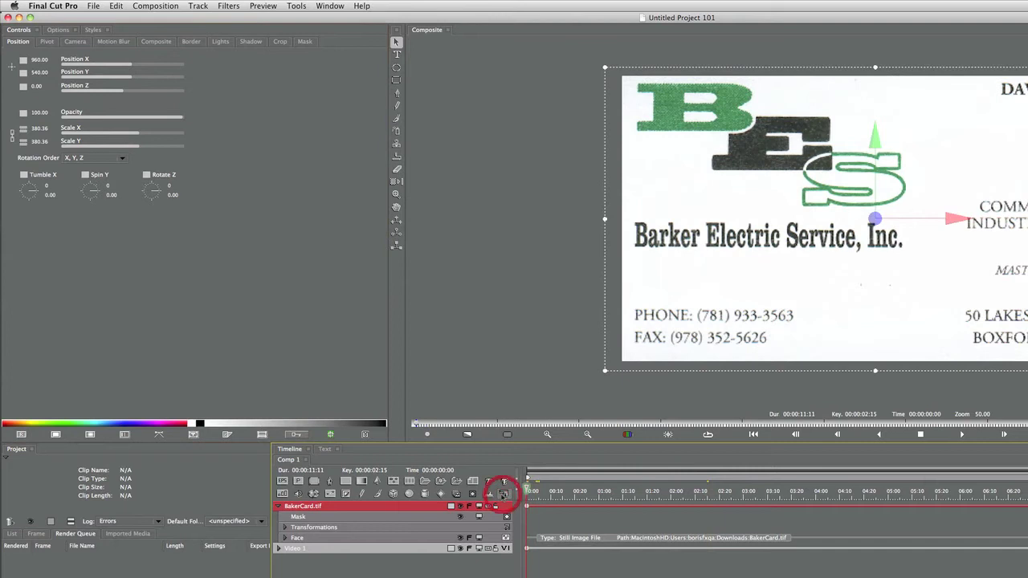
# - Apply the BCC Hue-Sat-Lightness filter to the BakerCard.tif track and lower its saturation to -100
pyautogui.click(238, 6)
pyautogui.moveTo(307, 60)
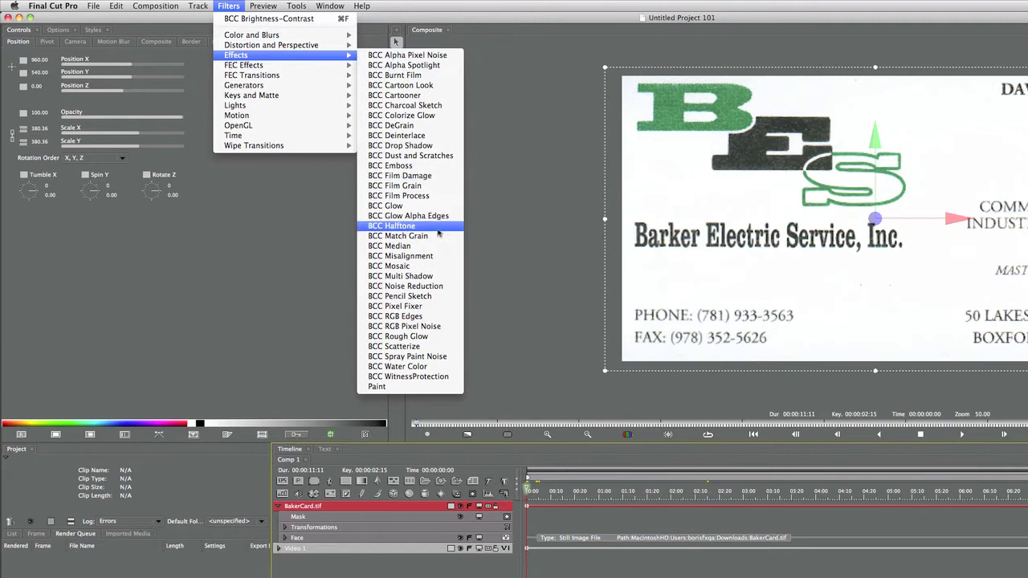
pyautogui.moveTo(265, 34)
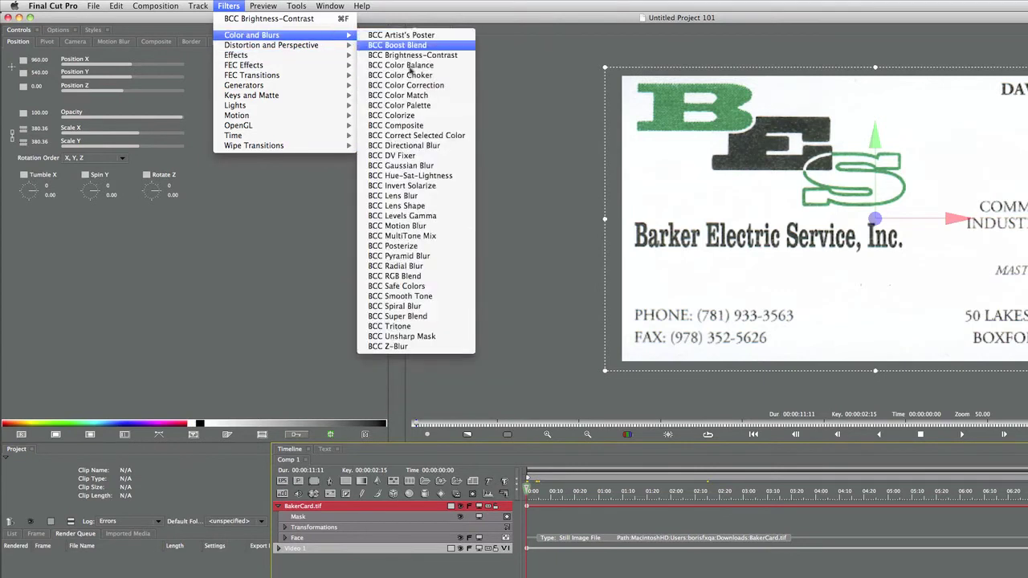
pyautogui.click(430, 174)
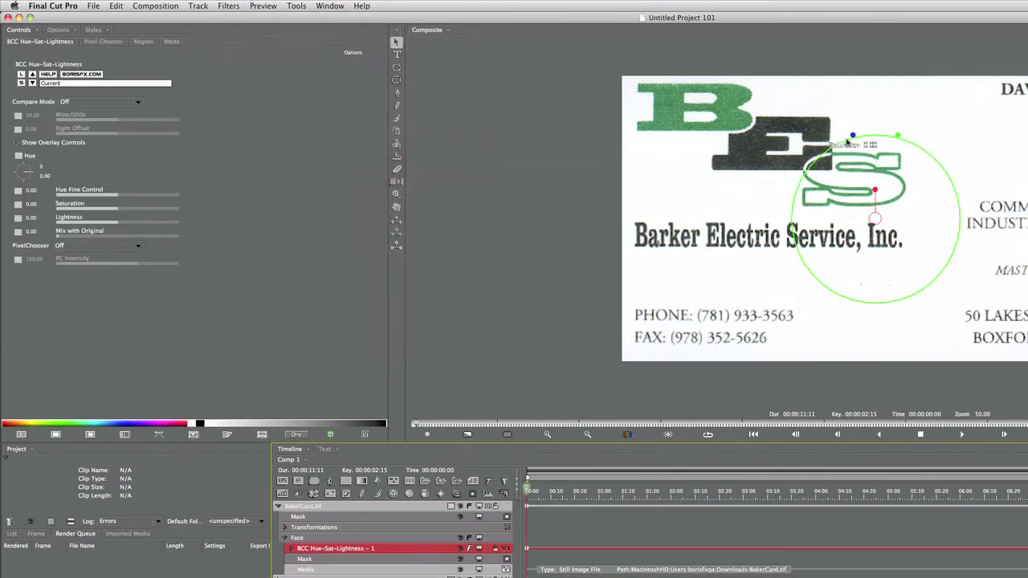
pyautogui.moveTo(897, 134); pyautogui.dragTo(881, 196)
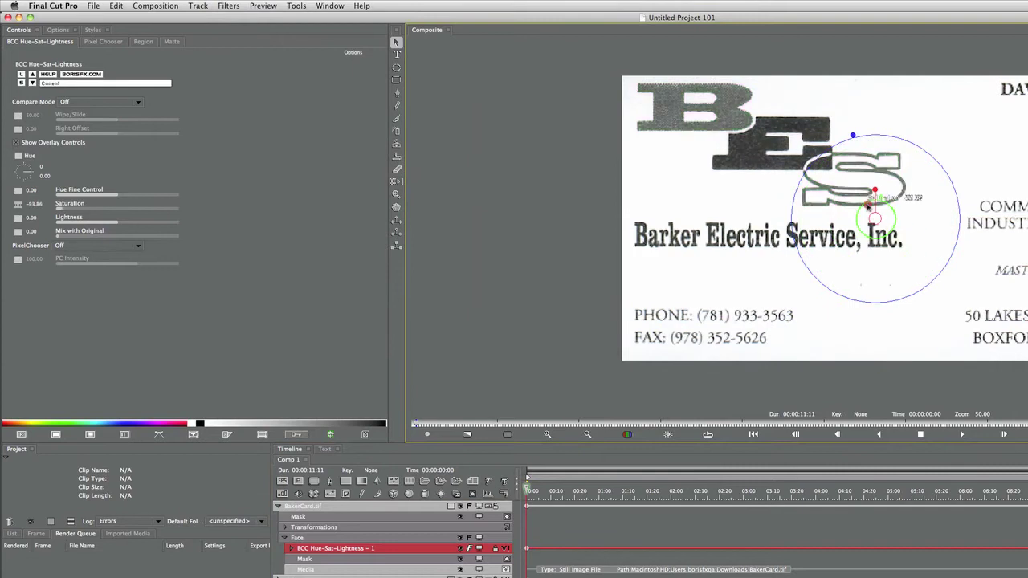
# - Add the BCC Brightness-Contrast filter to the card image with brightness about -40 and contrast about 83
pyautogui.click(240, 5)
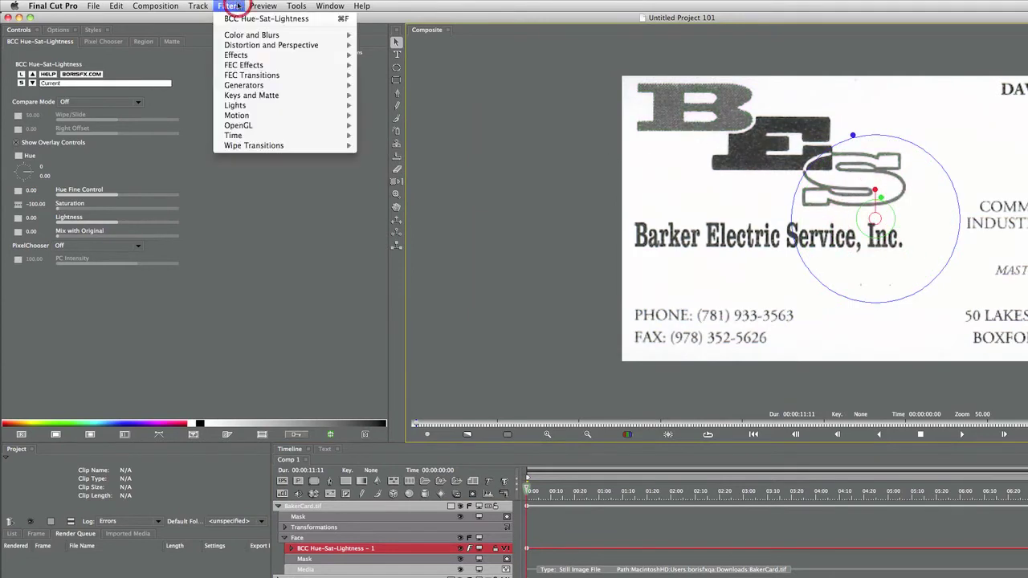
pyautogui.moveTo(243, 38)
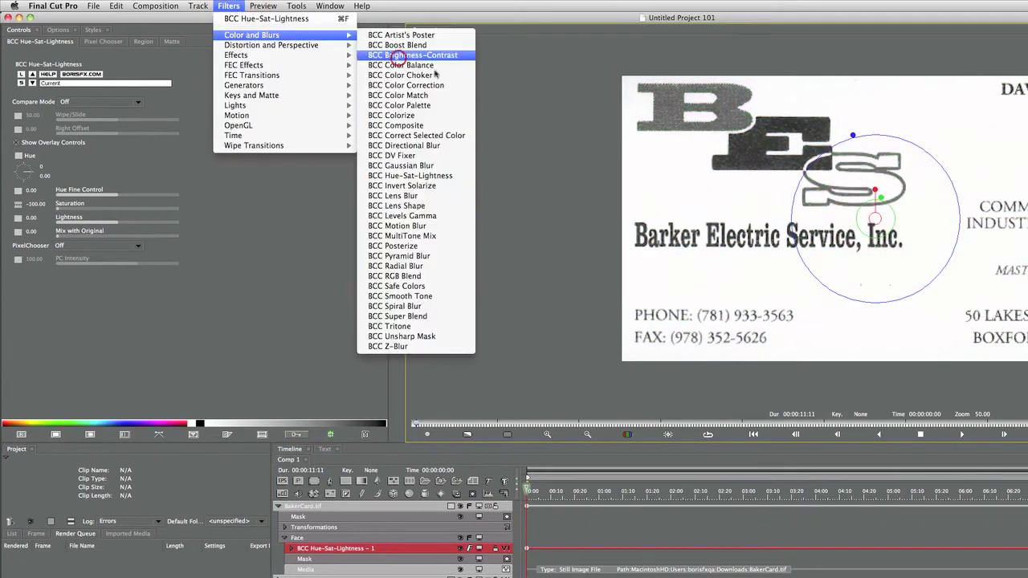
pyautogui.click(401, 54)
pyautogui.moveTo(862, 137); pyautogui.dragTo(840, 77)
pyautogui.moveTo(897, 140); pyautogui.dragTo(891, 160)
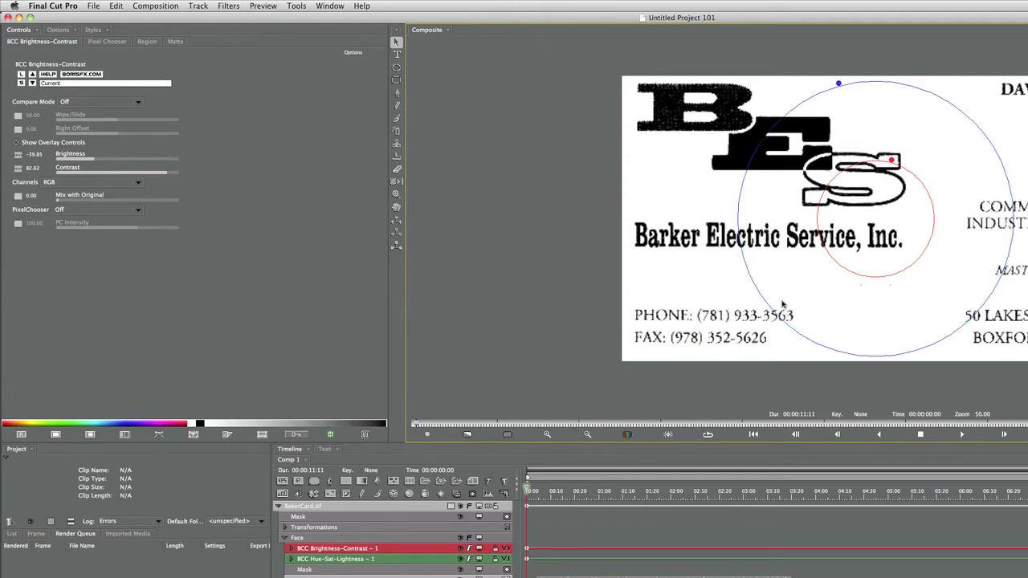
# - Auto-trace the BES logo on the BakerCard.tif track into a spline object by enclosing its three letters with the Pencil tool
pyautogui.click(406, 510)
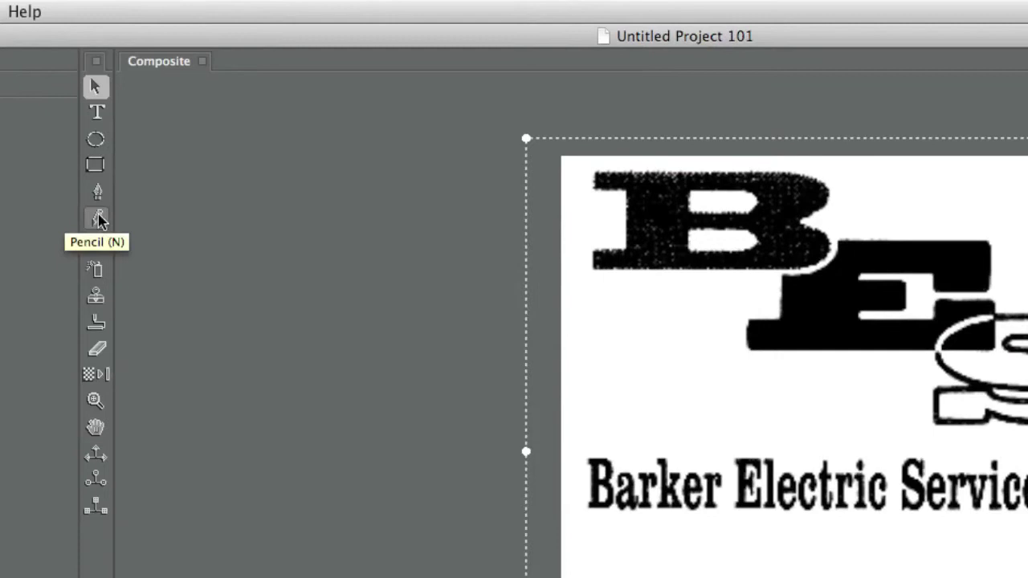
pyautogui.click(97, 219)
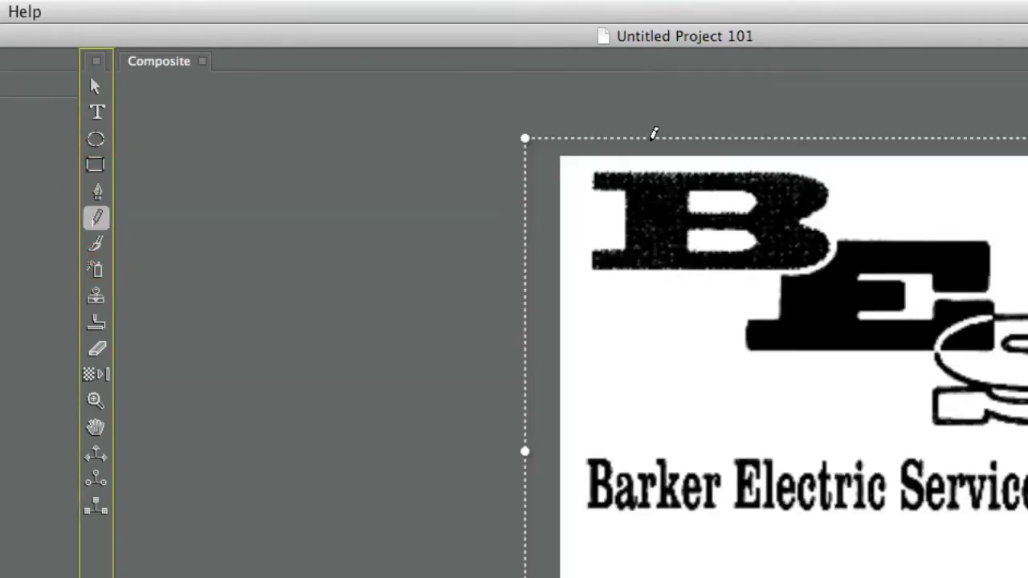
pyautogui.press('alt')
pyautogui.press('shift')
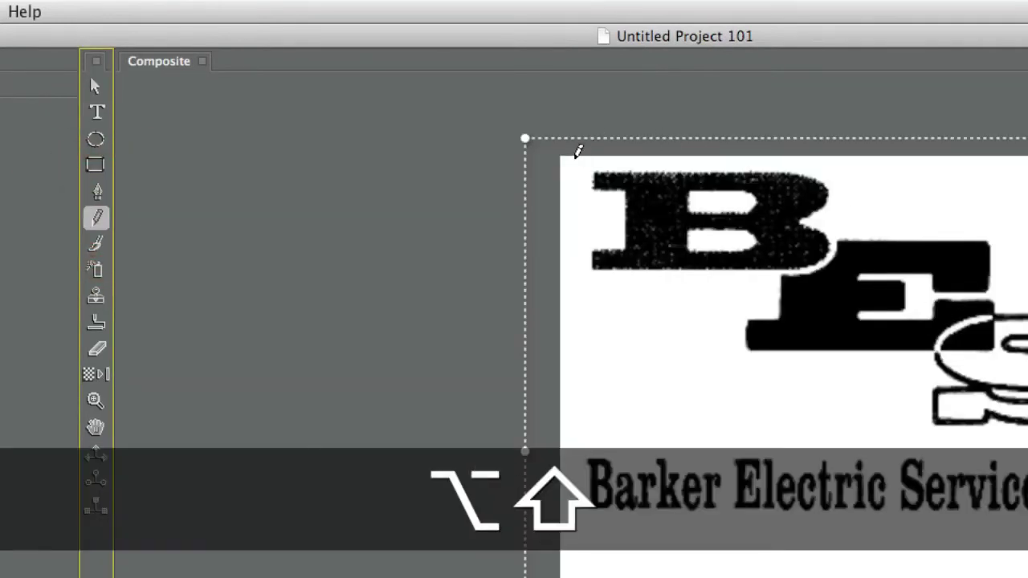
pyautogui.moveTo(567, 151)
pyautogui.mouseDown()
pyautogui.moveTo(702, 248)
pyautogui.moveTo(522, 386)
pyautogui.moveTo(681, 457)
pyautogui.moveTo(718, 438)
pyautogui.moveTo(700, 426)
pyautogui.mouseUp()
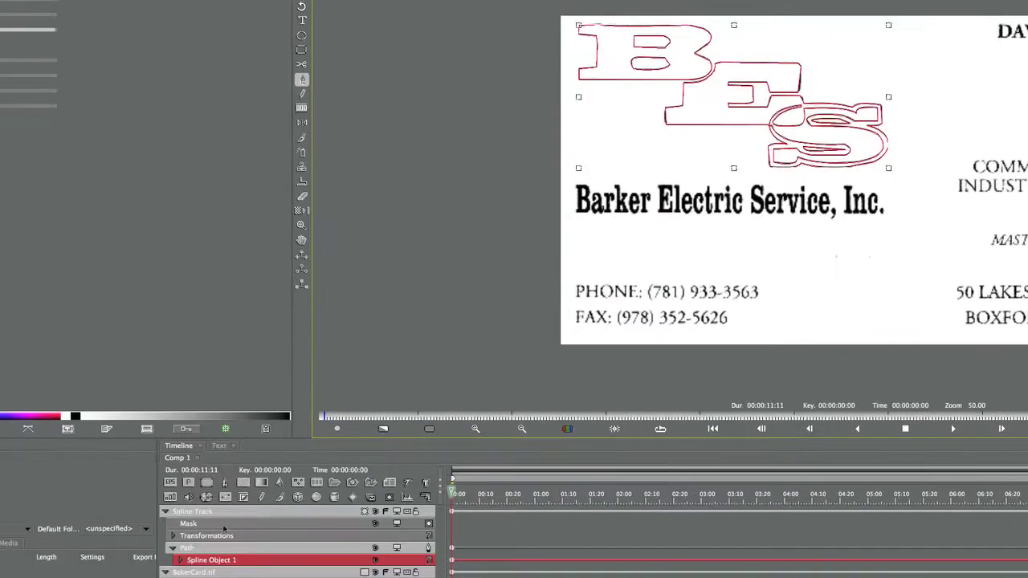
# - Toggle the Spline Track's visibility off and on to check the trace, and hide the BakerCard.tif track
pyautogui.click(232, 512)
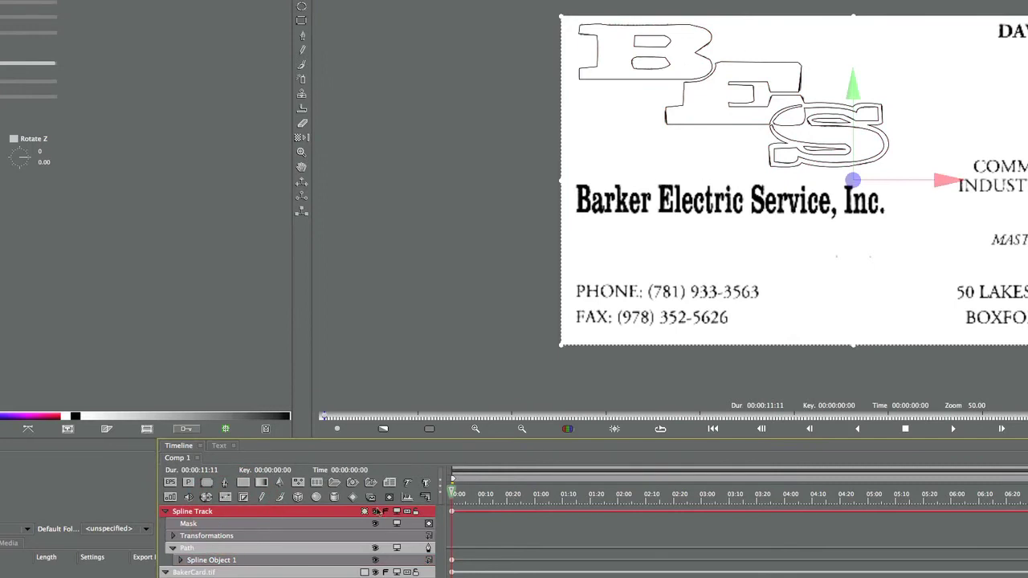
pyautogui.click(377, 512)
pyautogui.click(378, 511)
pyautogui.click(229, 571)
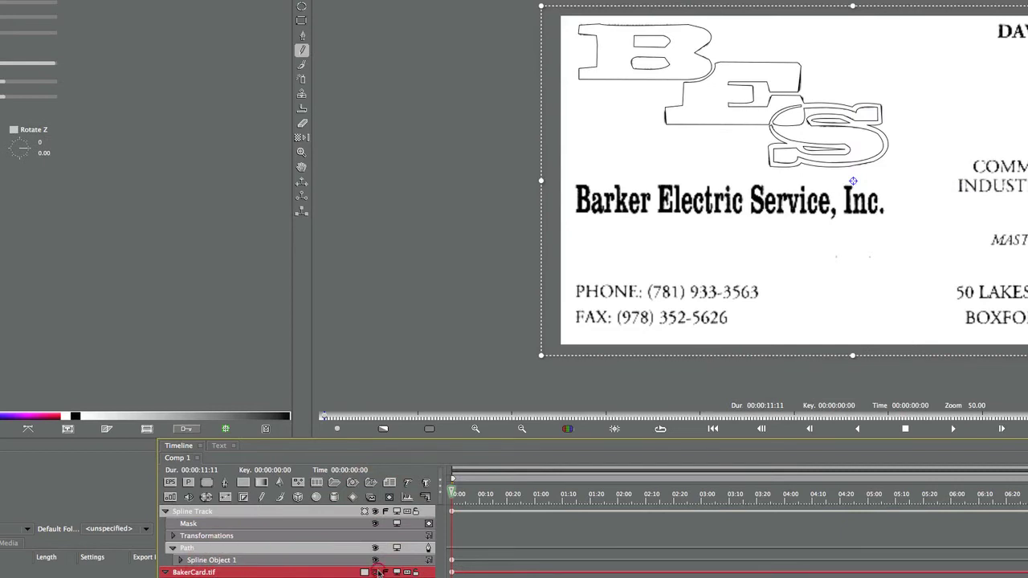
pyautogui.click(378, 572)
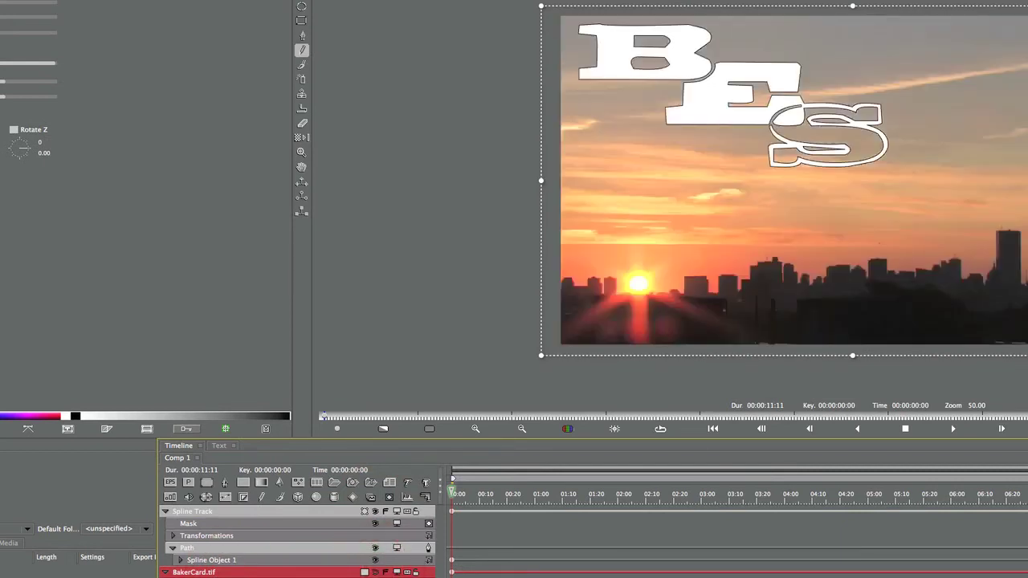
# - Collapse the timeline tracks and change the Spline Track's shape from 3D Line Art to 3D Extrusion
pyautogui.click(257, 512)
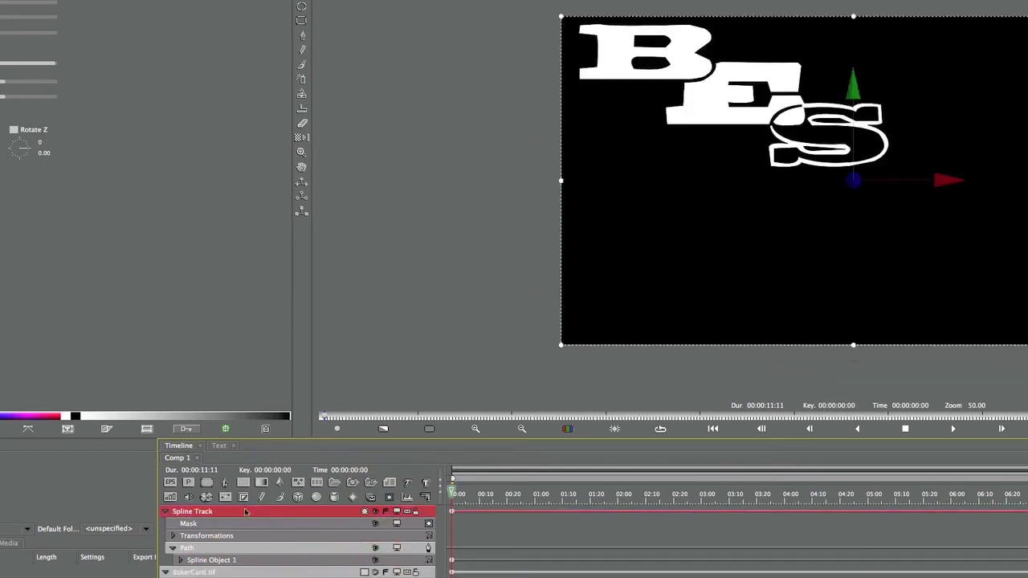
pyautogui.click(166, 512)
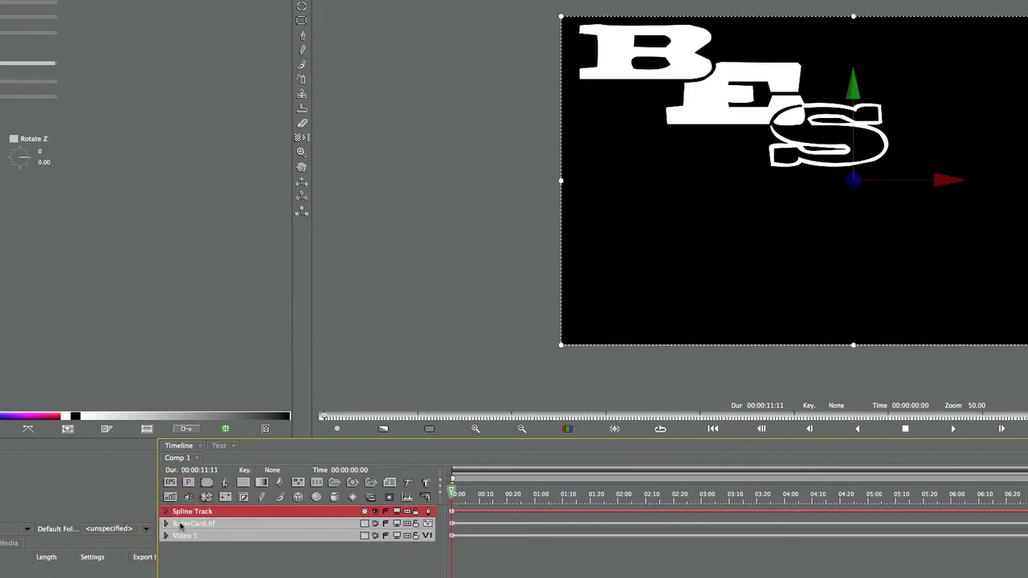
pyautogui.click(235, 524)
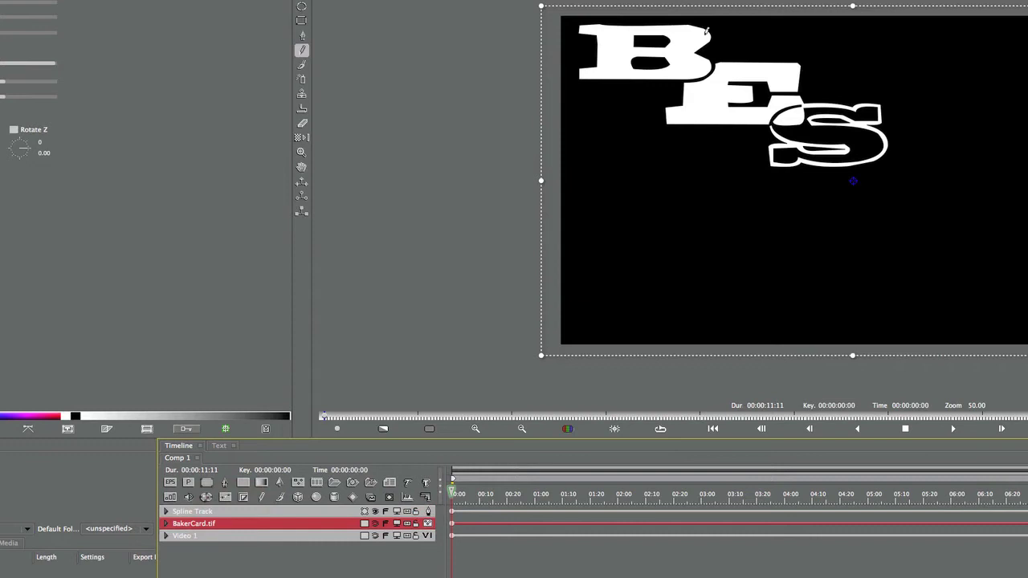
pyautogui.click(229, 512)
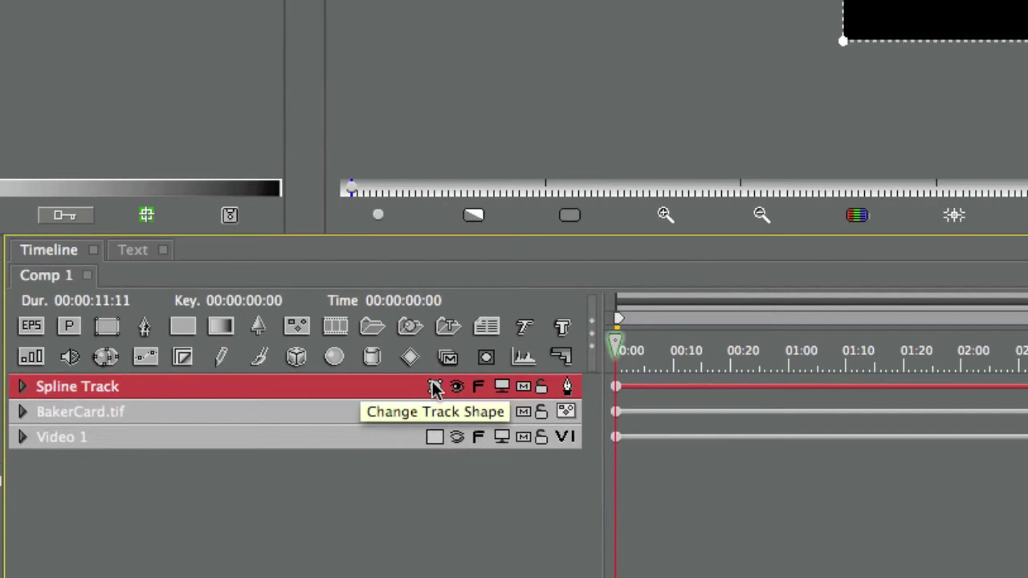
pyautogui.click(433, 388)
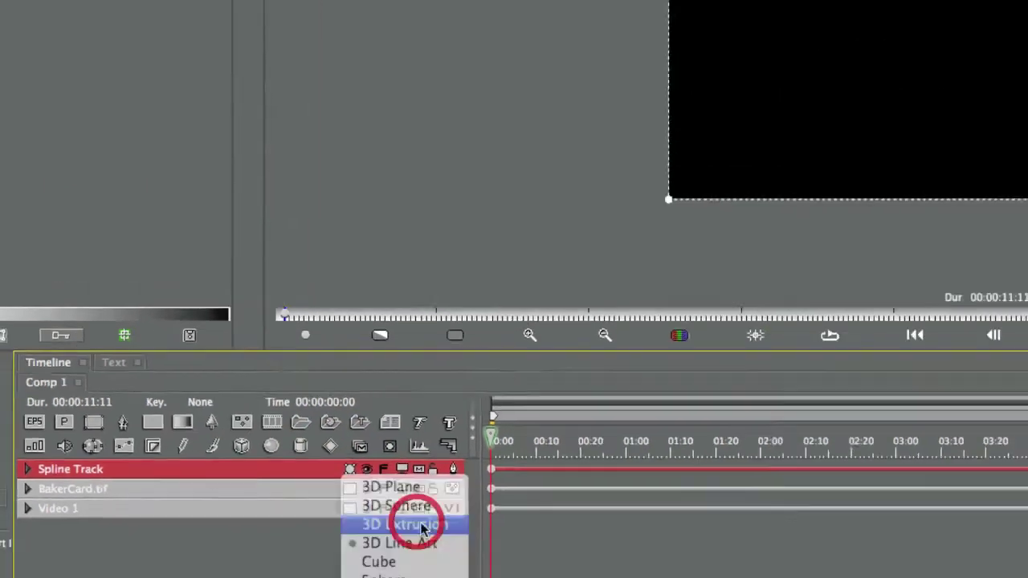
pyautogui.click(422, 526)
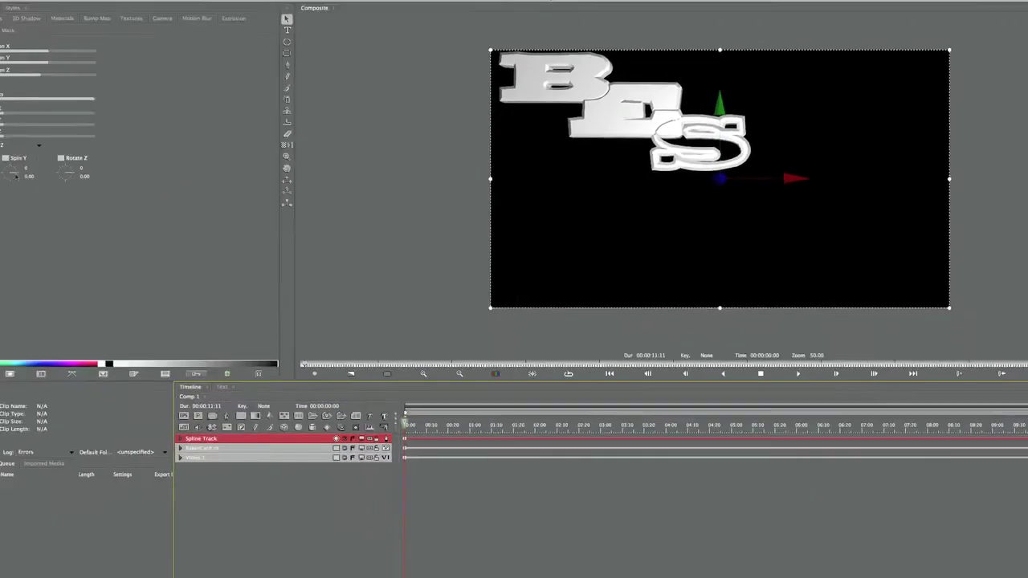
# - Spin the extruded logo about its Y axis to inspect its depth up close, and reset the rotation
pyautogui.moveTo(81, 168); pyautogui.dragTo(74, 172)
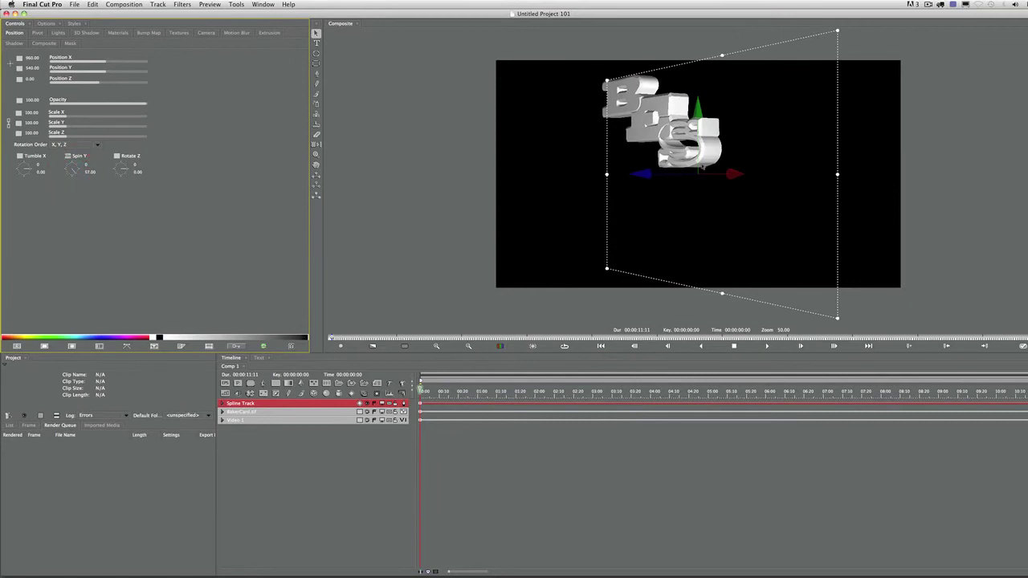
pyautogui.press('super+=')
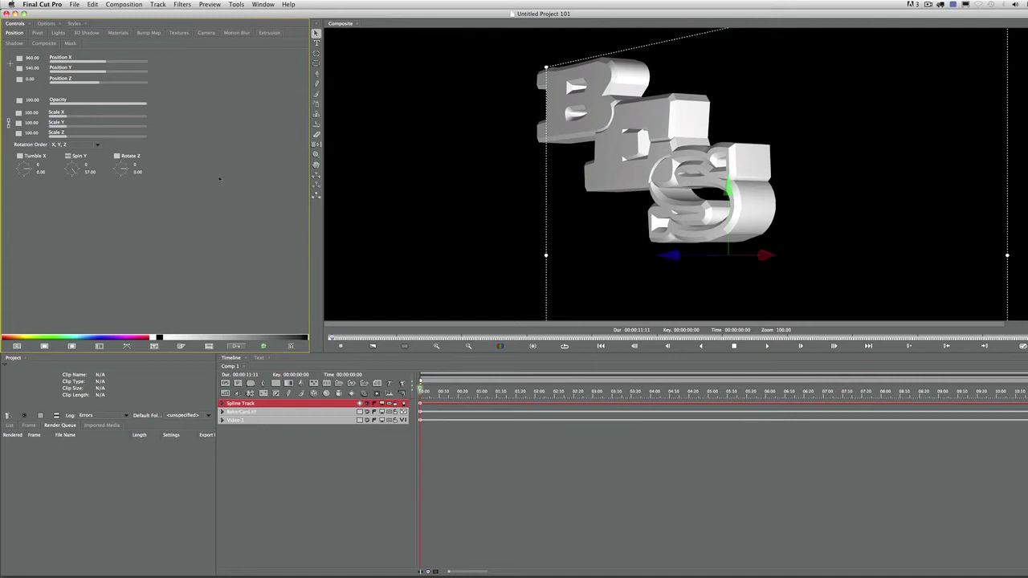
pyautogui.click(17, 346)
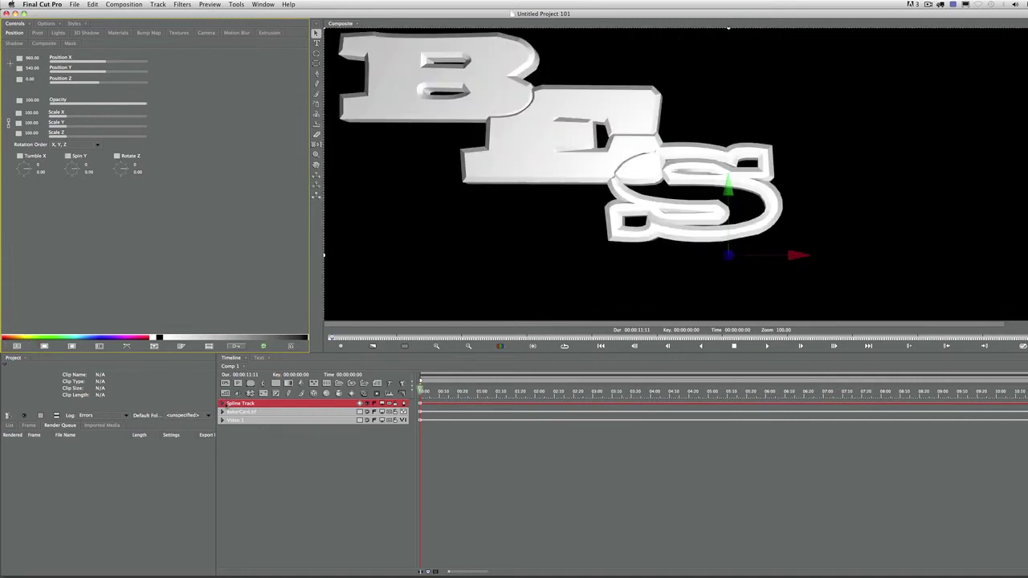
# - Expand the Spline Track, select Spline Object 1 and display the logo's control points with the Pen tool
pyautogui.click(223, 405)
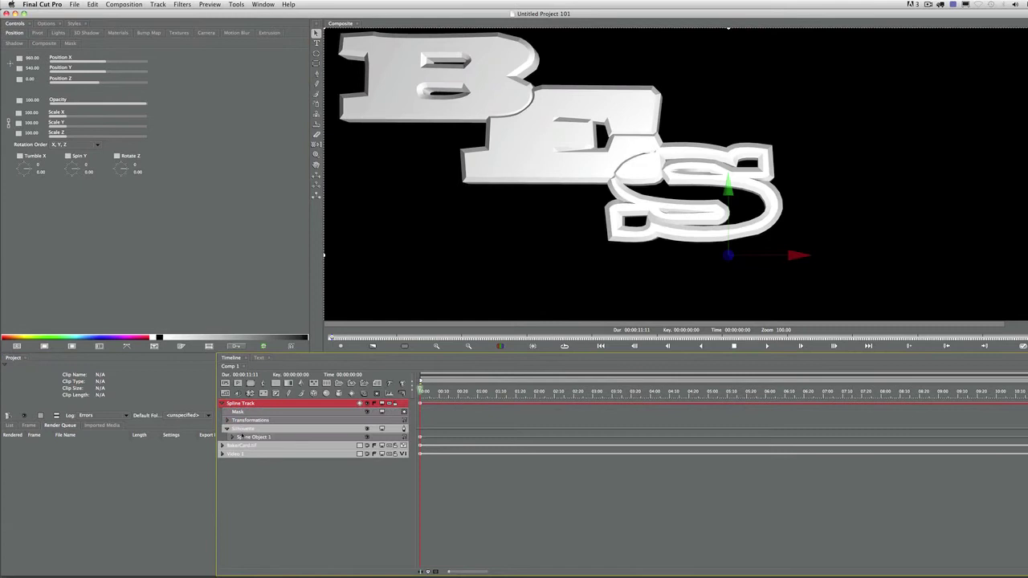
pyautogui.click(243, 436)
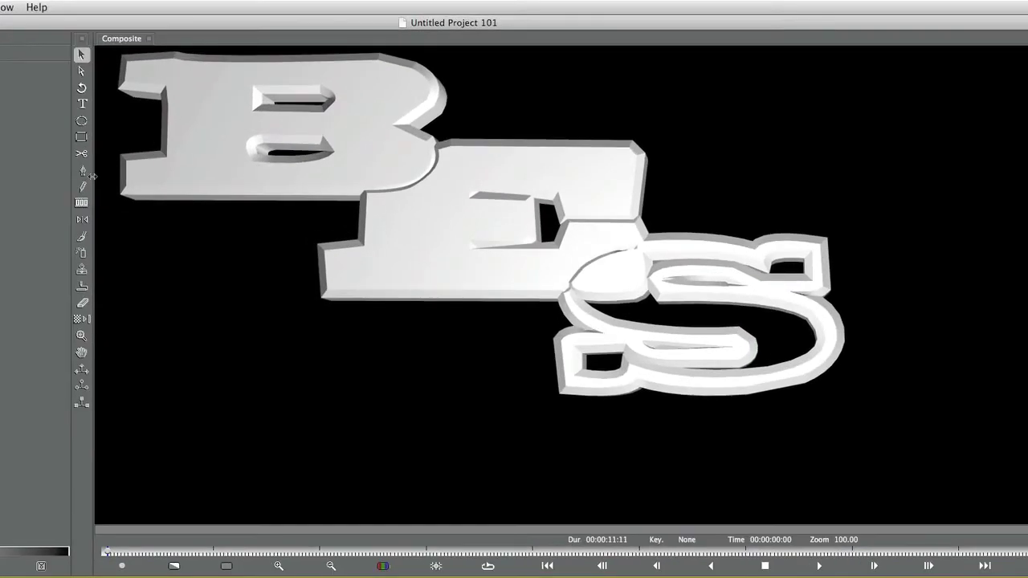
pyautogui.click(151, 150)
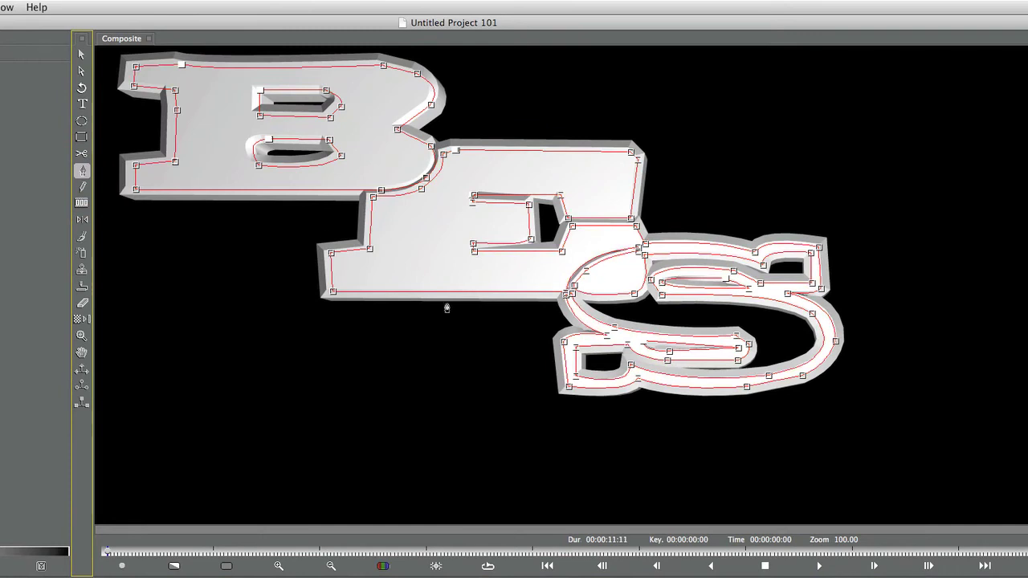
pyautogui.click(374, 215)
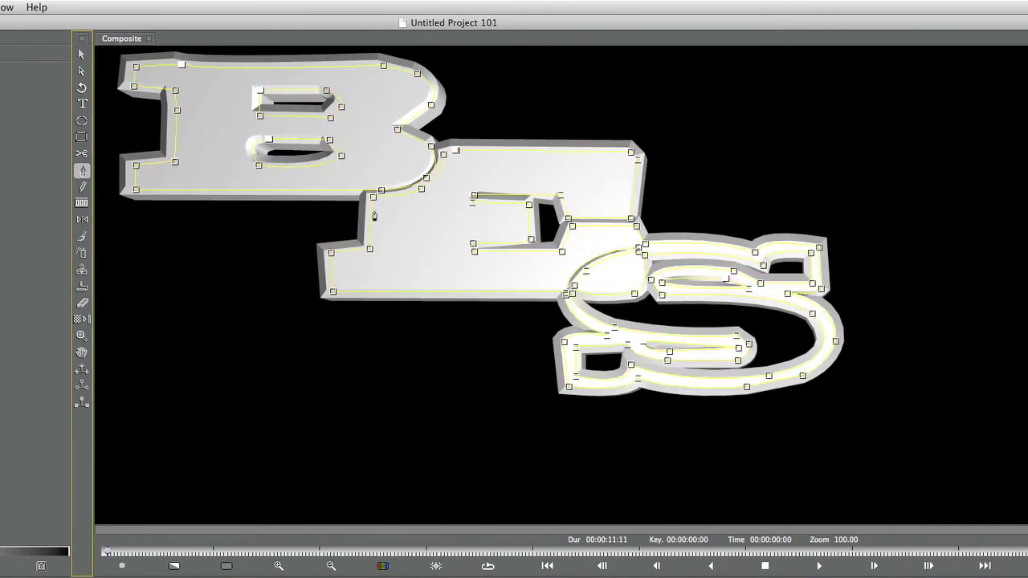
# - Apply the "02 no bevels" extrusion style to the Spline Track
pyautogui.click(274, 420)
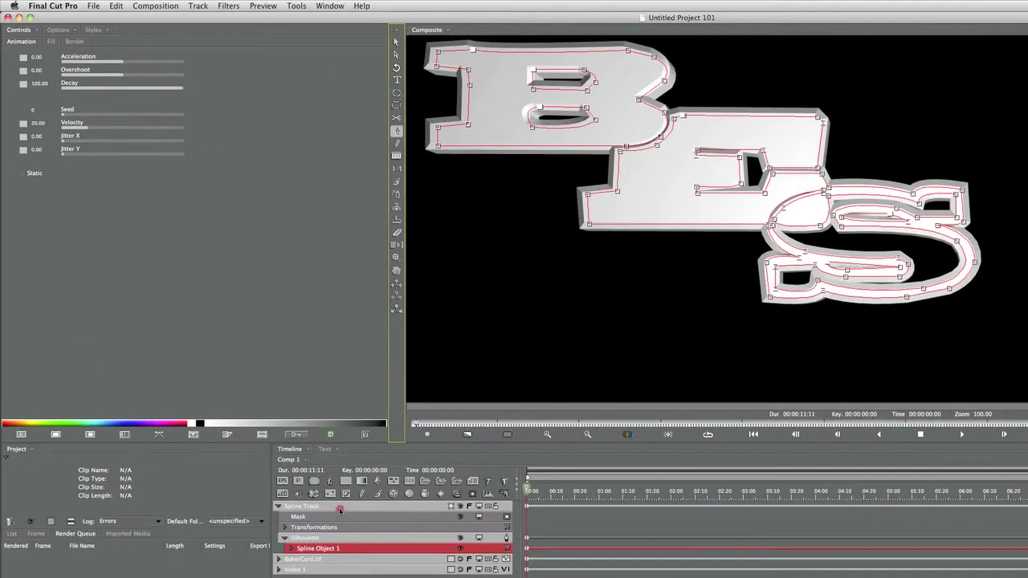
pyautogui.click(340, 509)
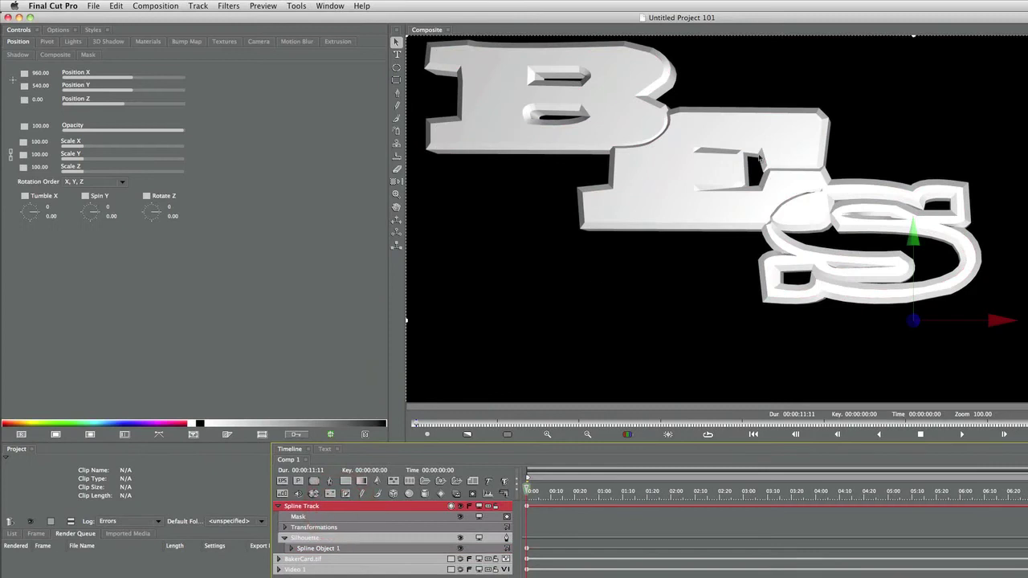
pyautogui.click(94, 31)
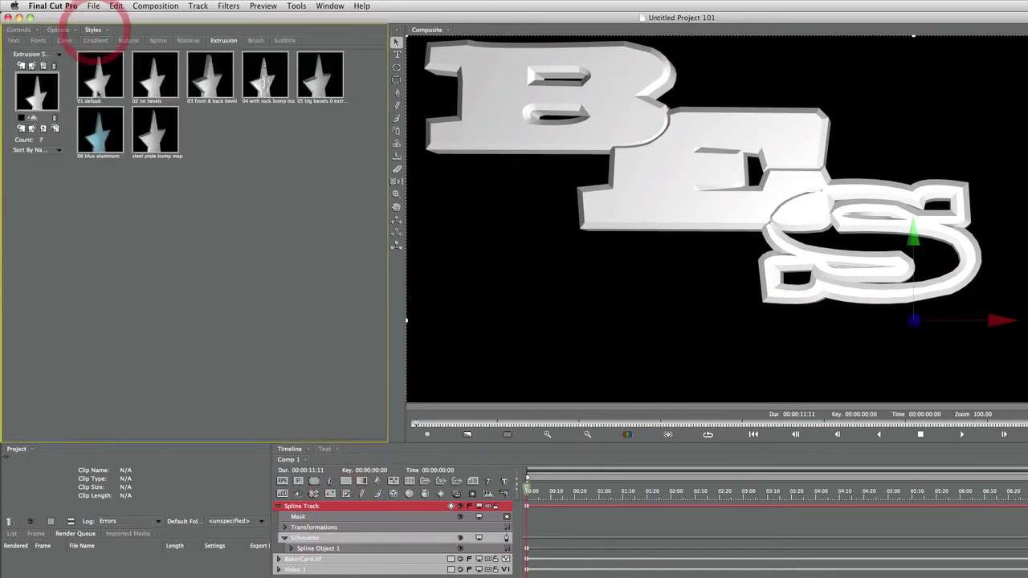
pyautogui.click(158, 83)
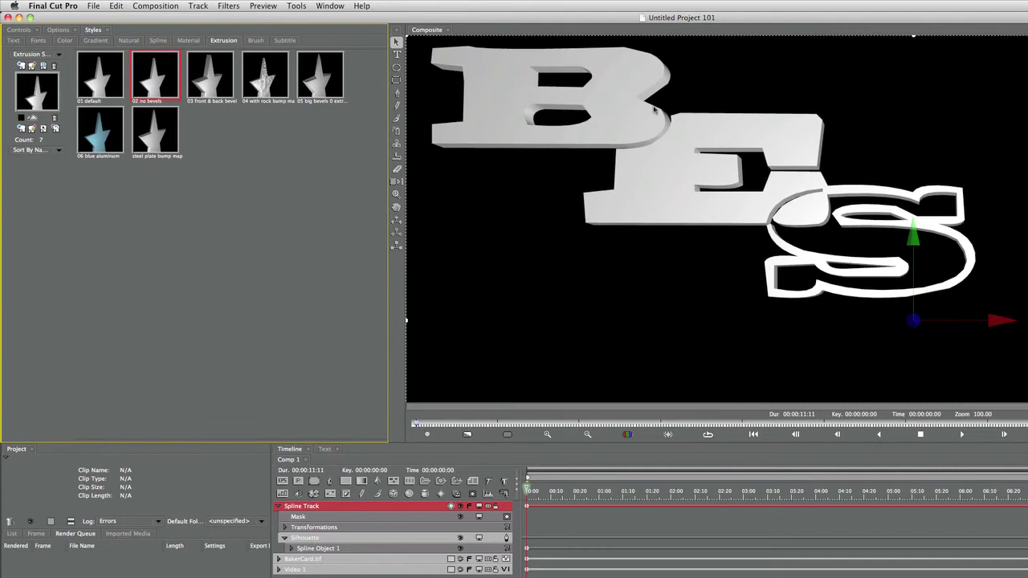
# - On Spline Object 1, shift the starting point of the letter B's upper-left serif slightly left and adjust its curve handle
pyautogui.click(317, 550)
pyautogui.press('super+=')
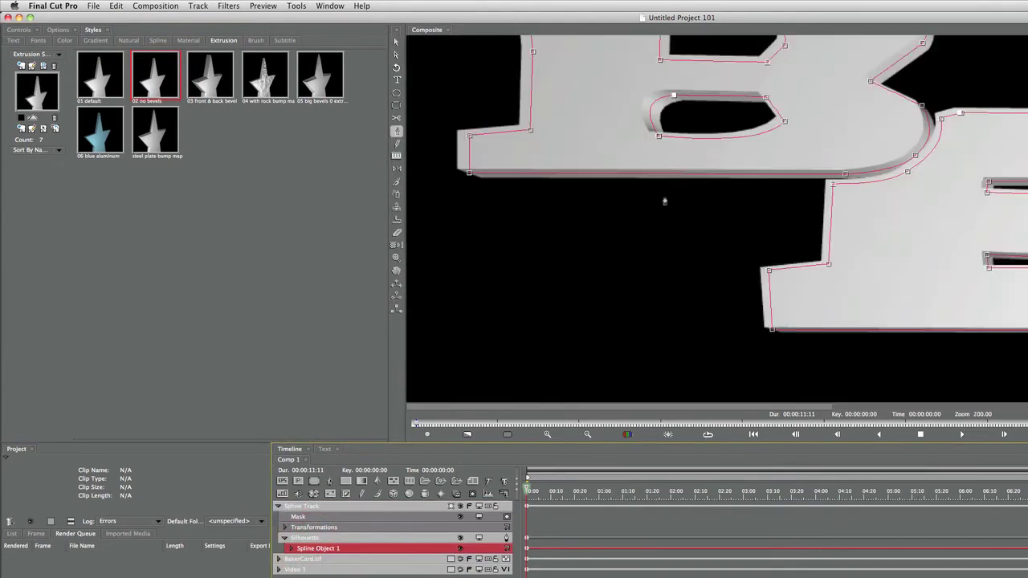
pyautogui.moveTo(647, 160); pyautogui.dragTo(643, 323)
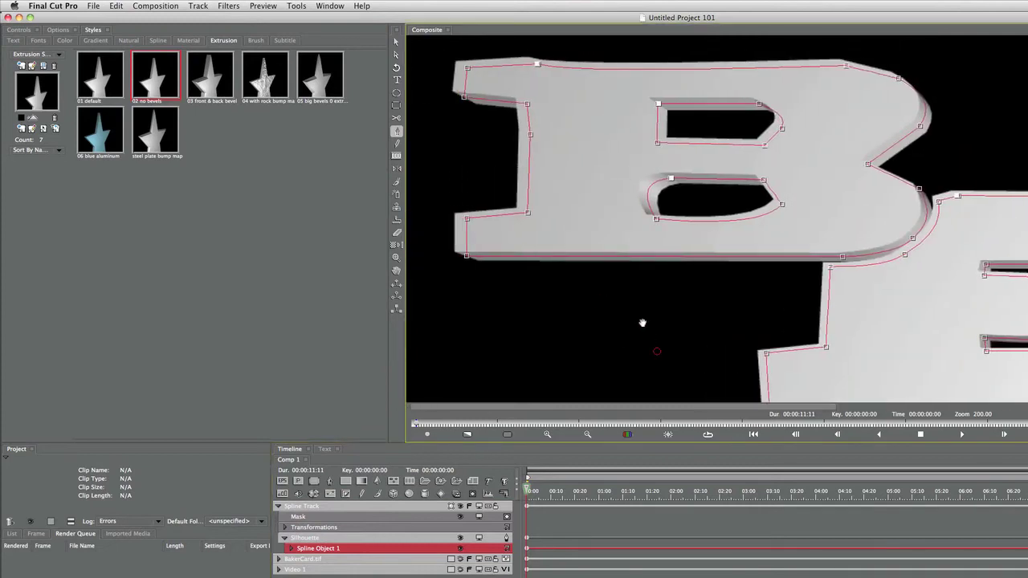
pyautogui.click(538, 66)
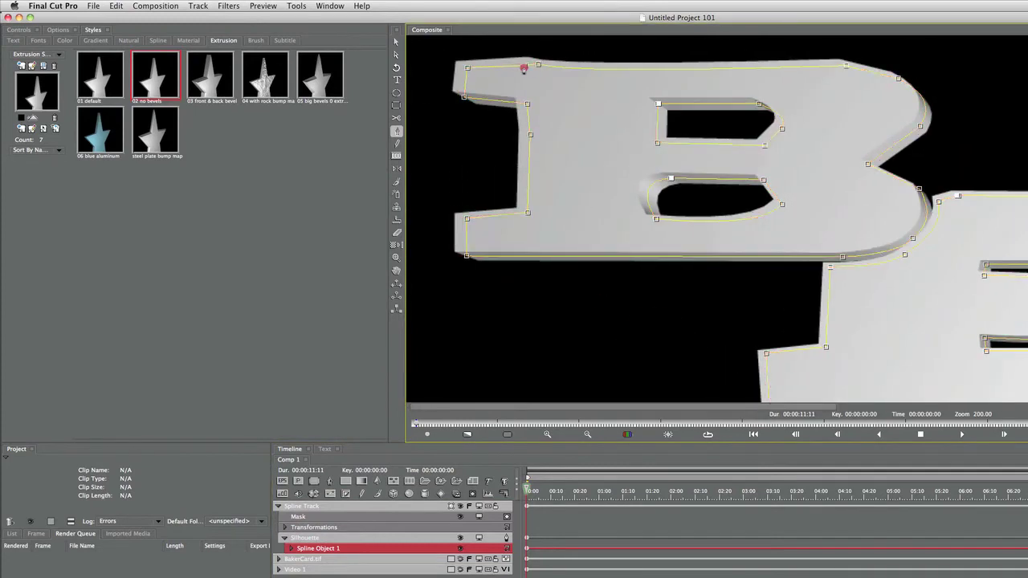
pyautogui.click(527, 62)
pyautogui.moveTo(538, 66); pyautogui.dragTo(535, 68)
pyautogui.click(536, 67)
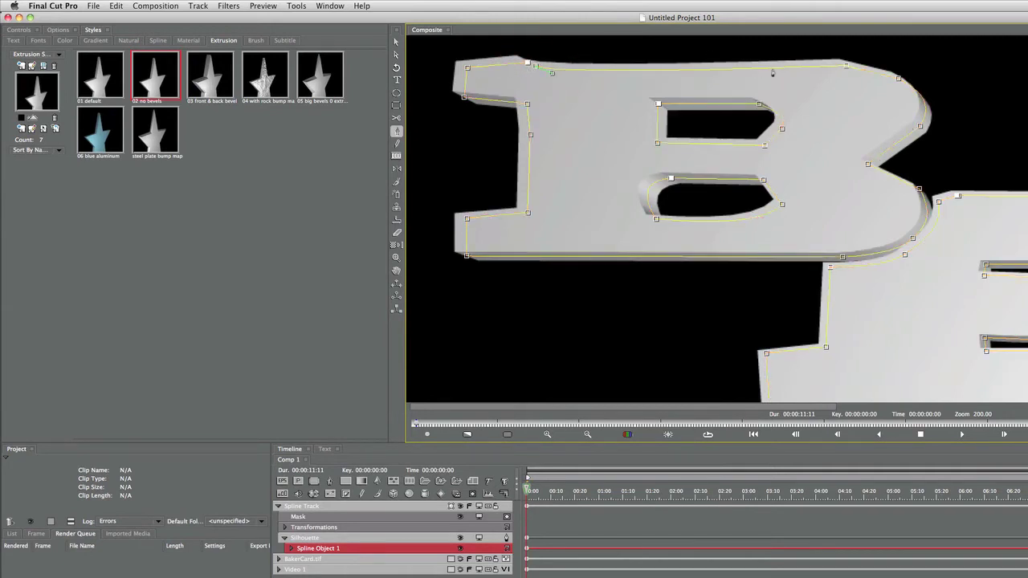
# - Smooth the B's top edge by lengthening the upper-right point's left handle and setting its right handle independently to a short length
pyautogui.moveTo(847, 68); pyautogui.dragTo(658, 71)
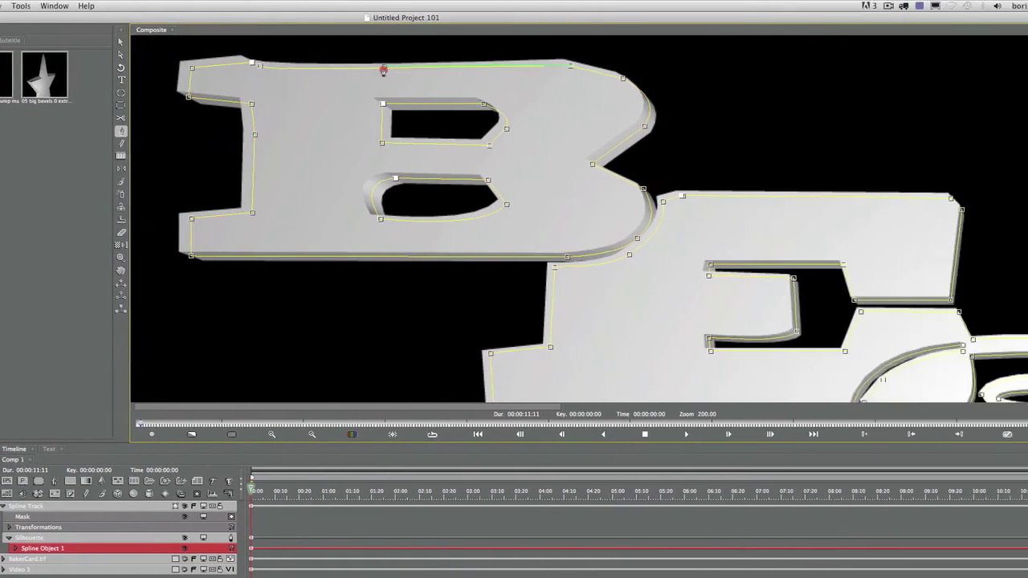
pyautogui.moveTo(383, 71); pyautogui.dragTo(332, 61)
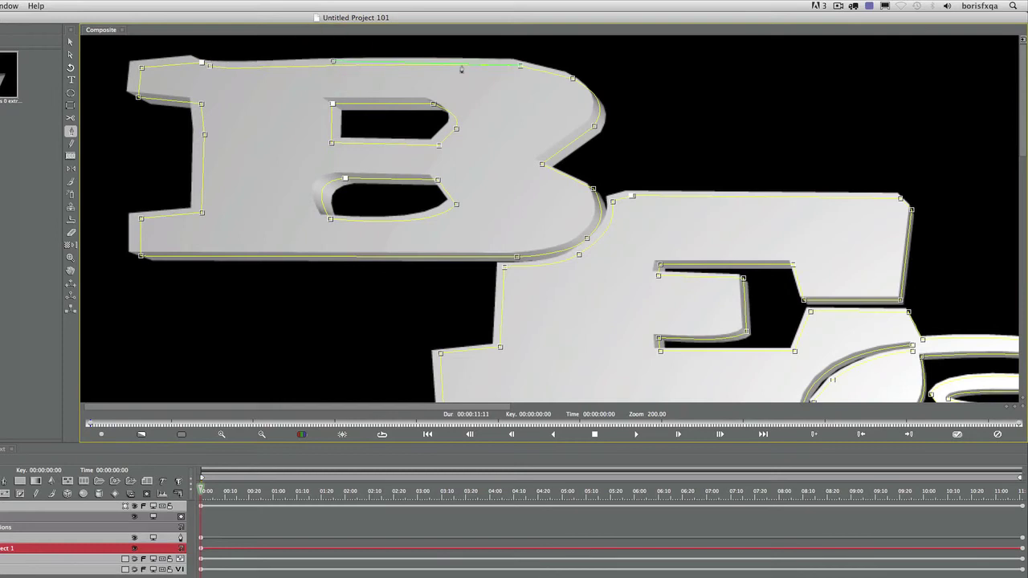
pyautogui.press('super')
pyautogui.keyDown('super'); pyautogui.click(332, 60); pyautogui.keyUp('super')
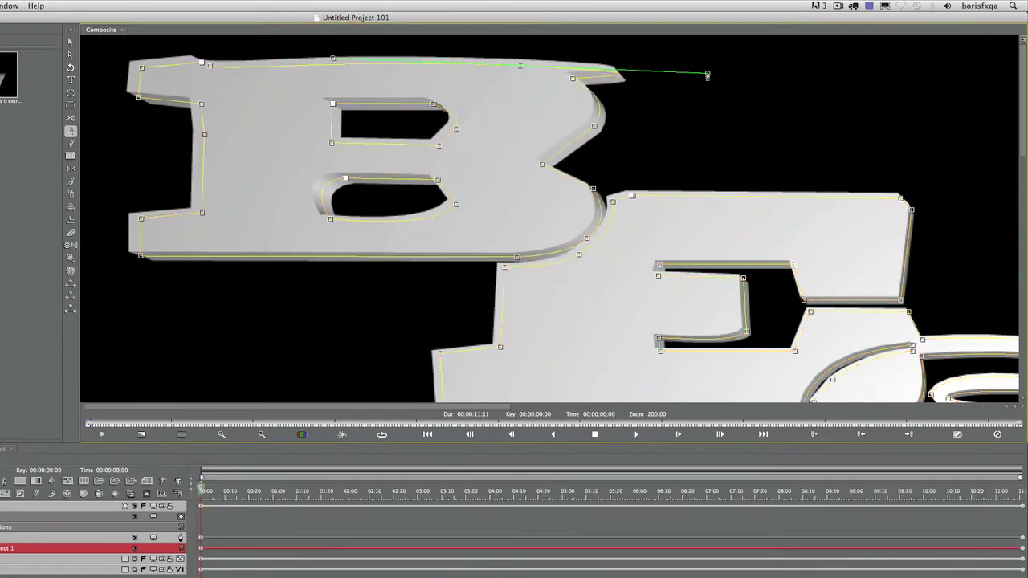
pyautogui.keyDown('alt'); pyautogui.moveTo(707, 74); pyautogui.dragTo(559, 68); pyautogui.keyUp('alt')
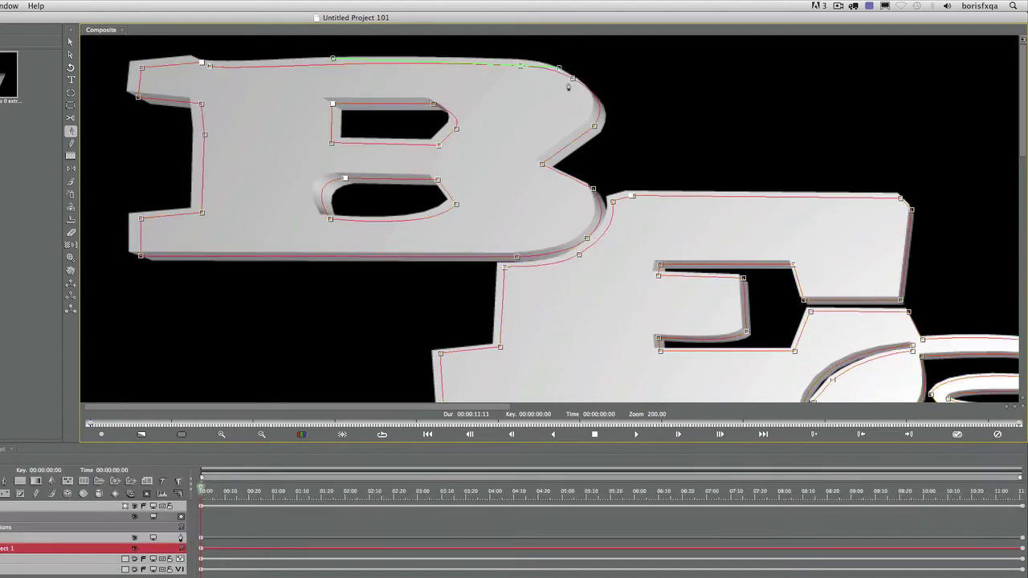
# - Delete the extra point on the B's upper bowl and round the bowl by adjusting both handles of the point below it
pyautogui.click(574, 79)
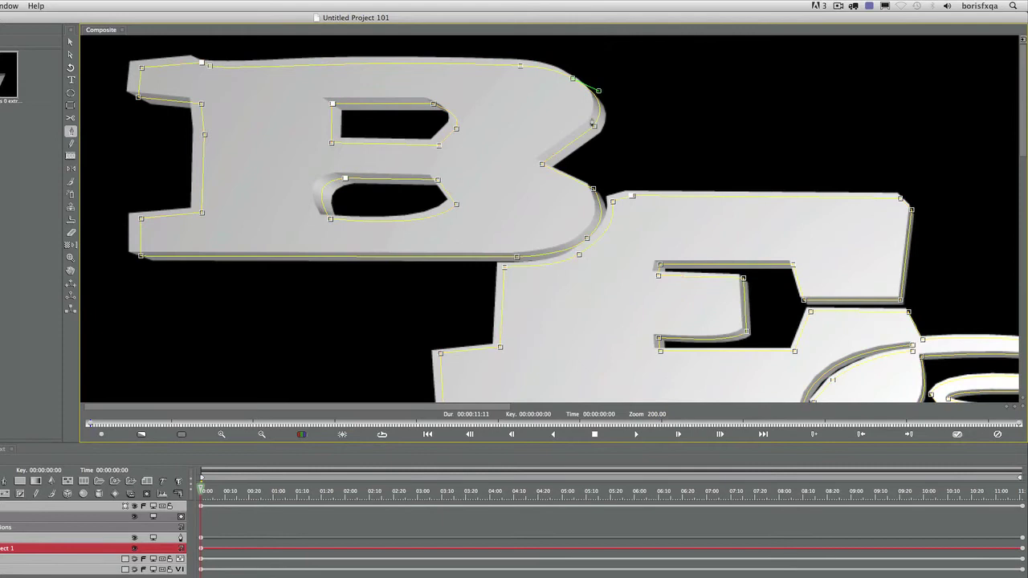
pyautogui.press('Delete')
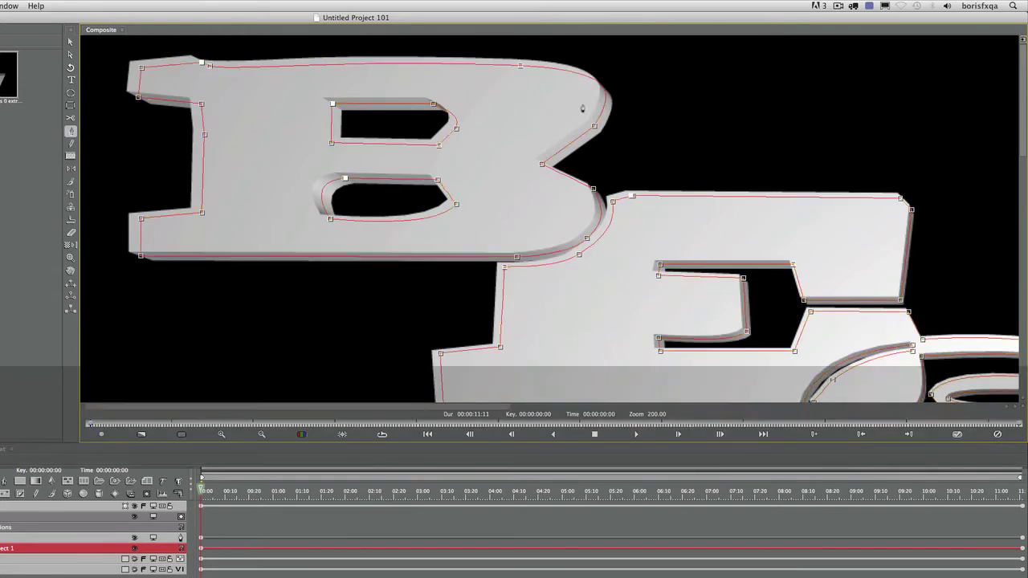
pyautogui.click(611, 96)
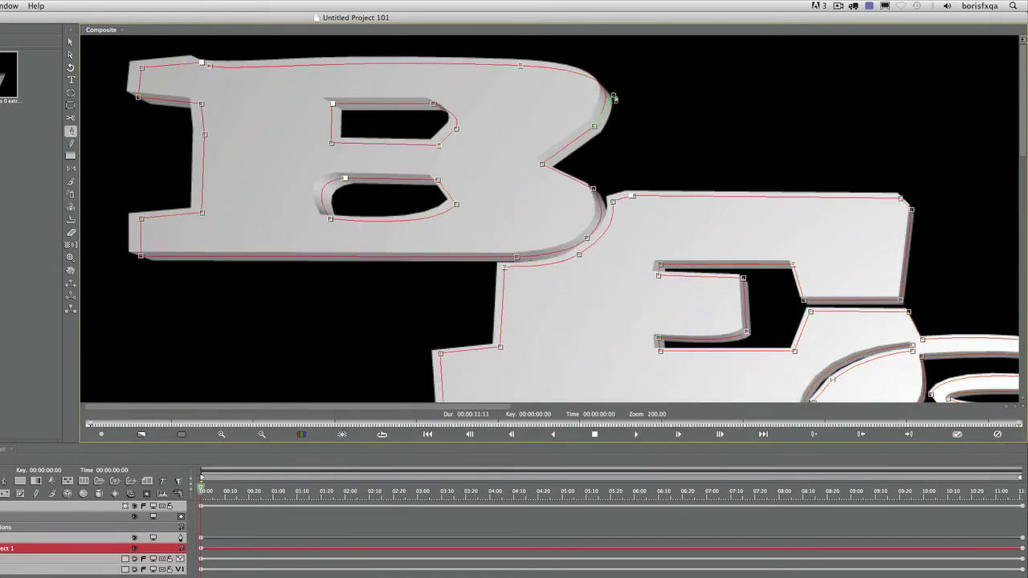
pyautogui.press('super')
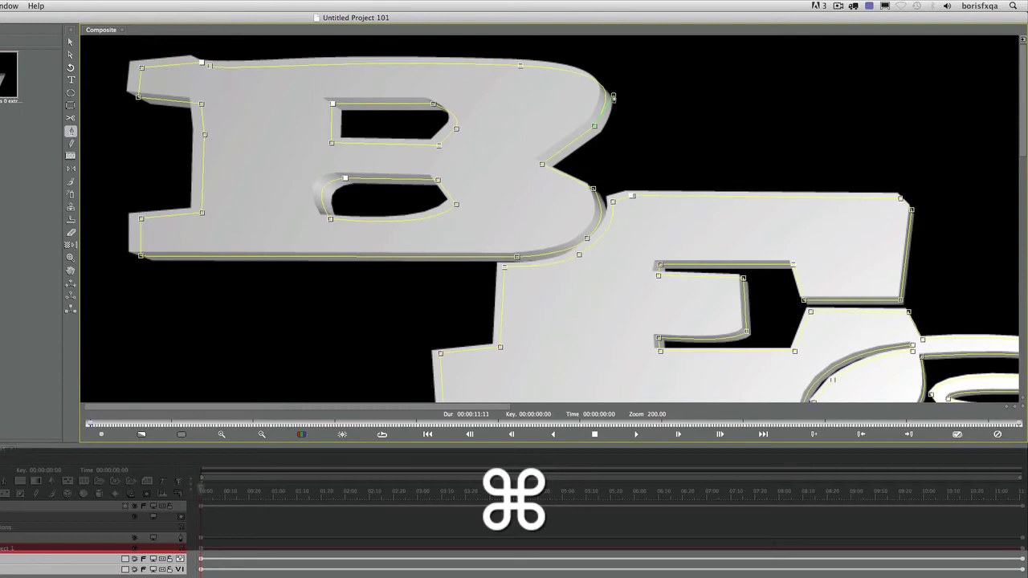
pyautogui.keyDown('super'); pyautogui.click(612, 97); pyautogui.keyUp('super')
pyautogui.click(616, 102)
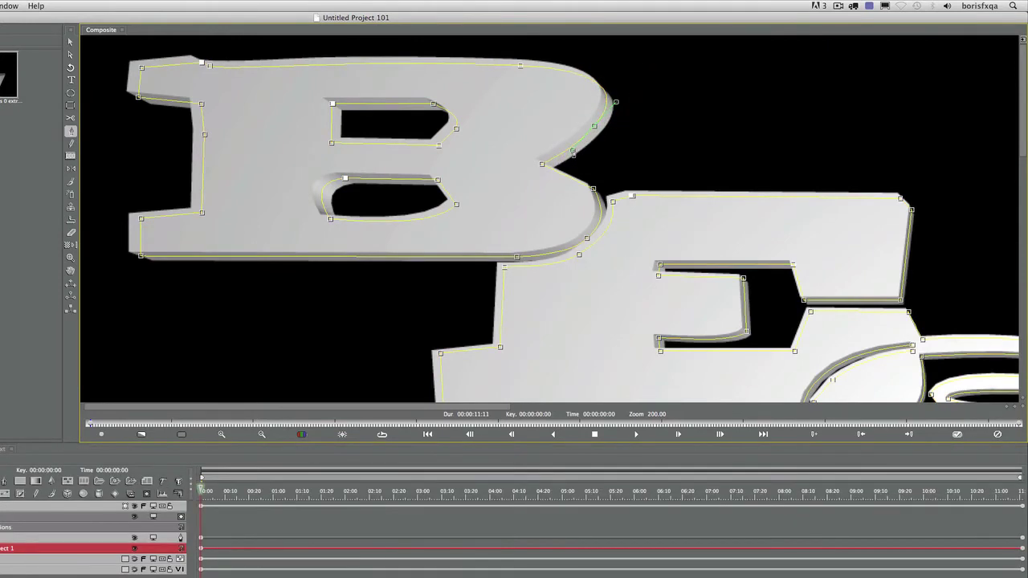
pyautogui.press('alt')
pyautogui.keyDown('alt'); pyautogui.click(574, 150); pyautogui.keyUp('alt')
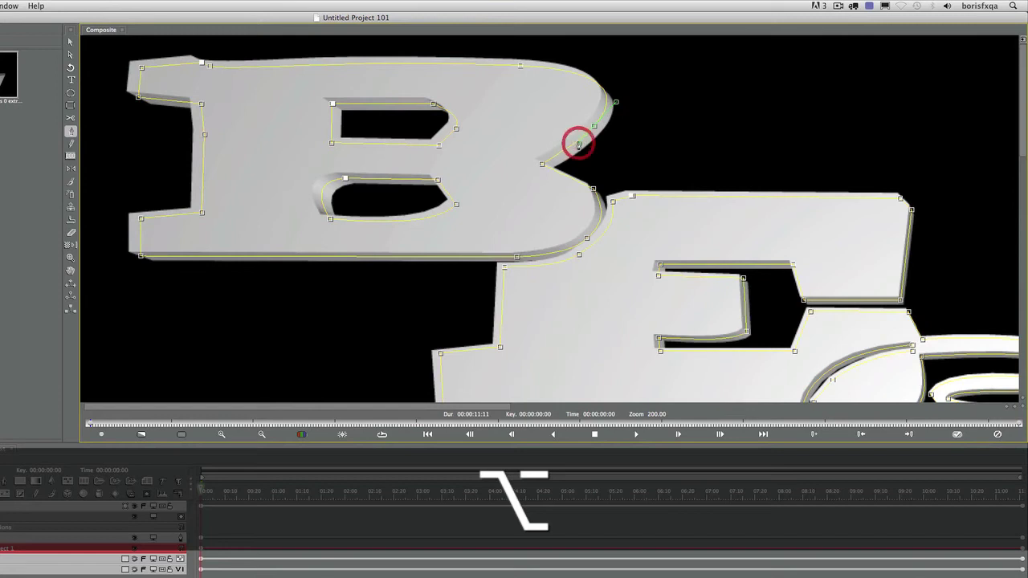
# - Round the upper part of the B's lower bowl by adjusting the handles of its curve point
pyautogui.click(544, 166)
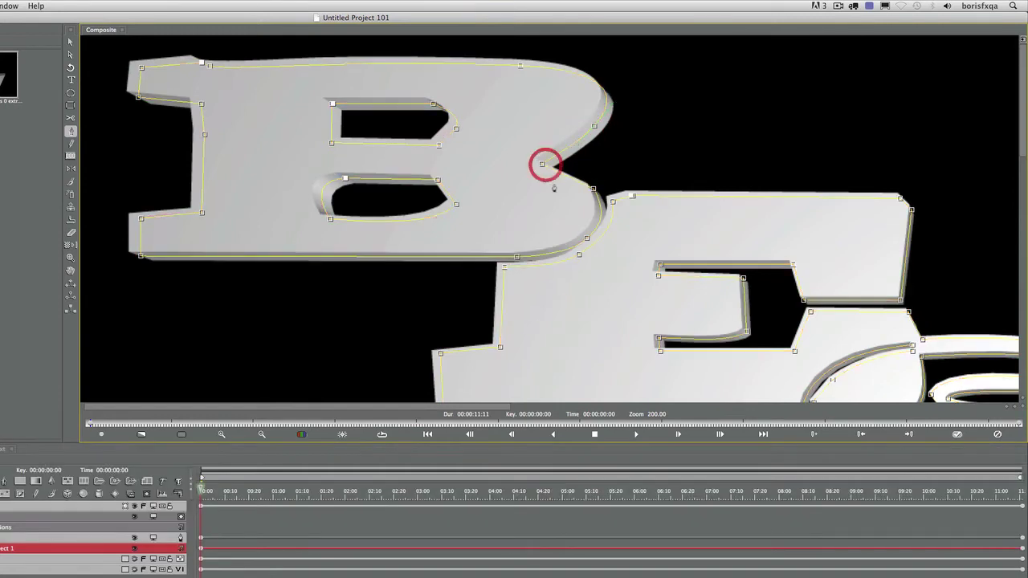
pyautogui.click(594, 190)
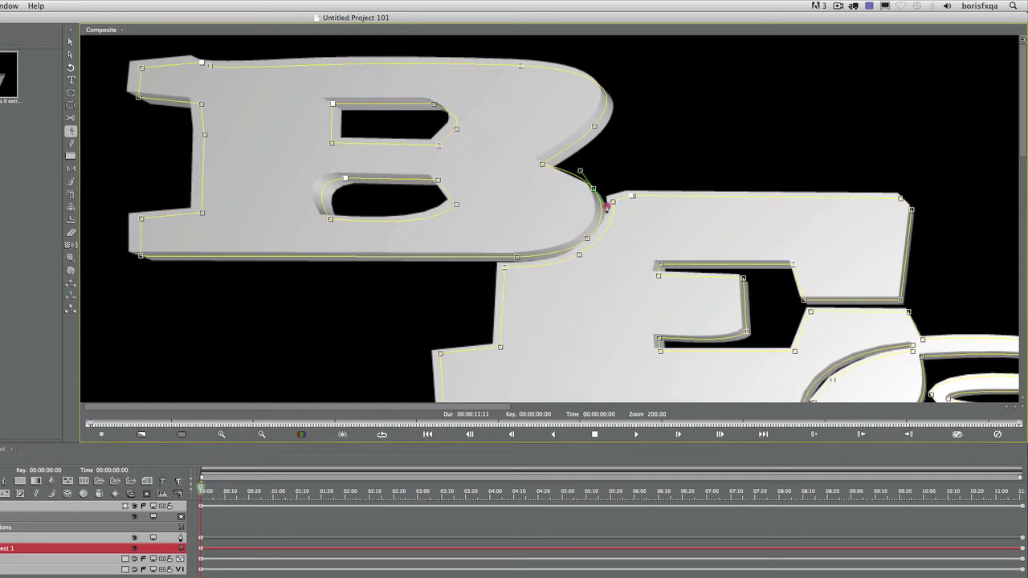
pyautogui.click(604, 207)
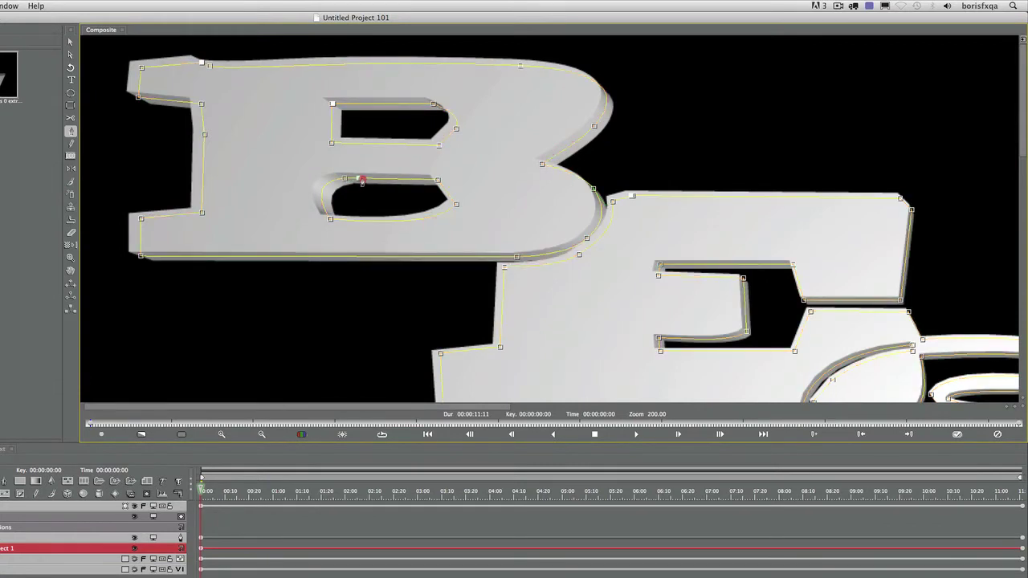
# - Square off the left end of the B's lower counter by deleting its extra point, straightening the lower-left handle and moving the starting point into the corner
pyautogui.click(359, 176)
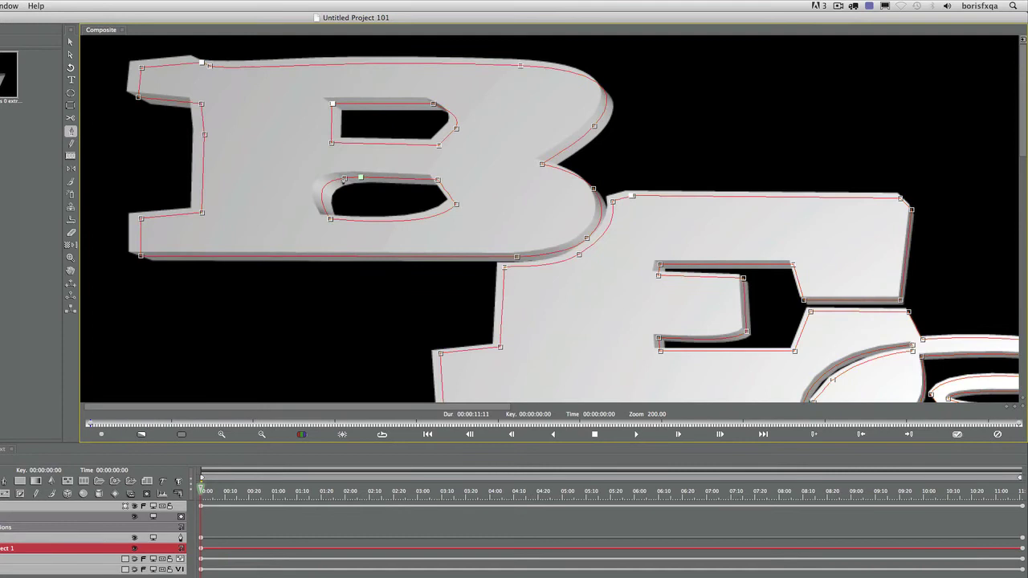
pyautogui.click(344, 179)
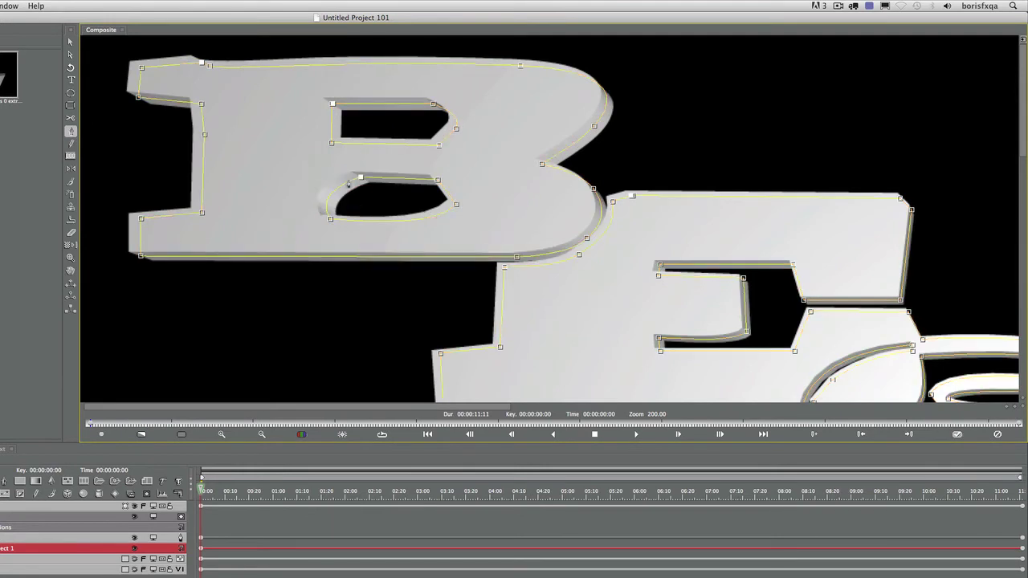
pyautogui.click(330, 219)
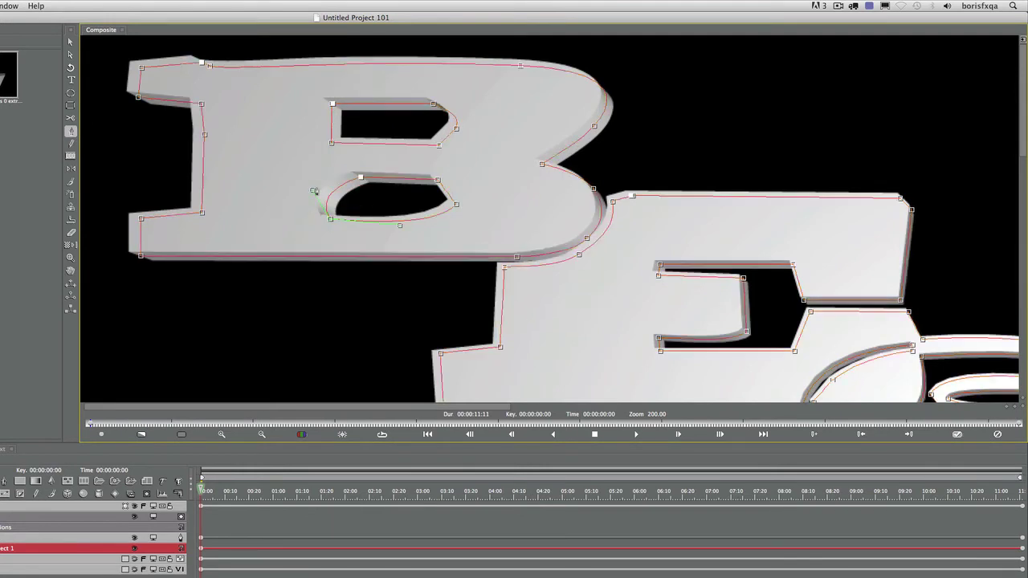
pyautogui.moveTo(312, 192); pyautogui.dragTo(330, 187)
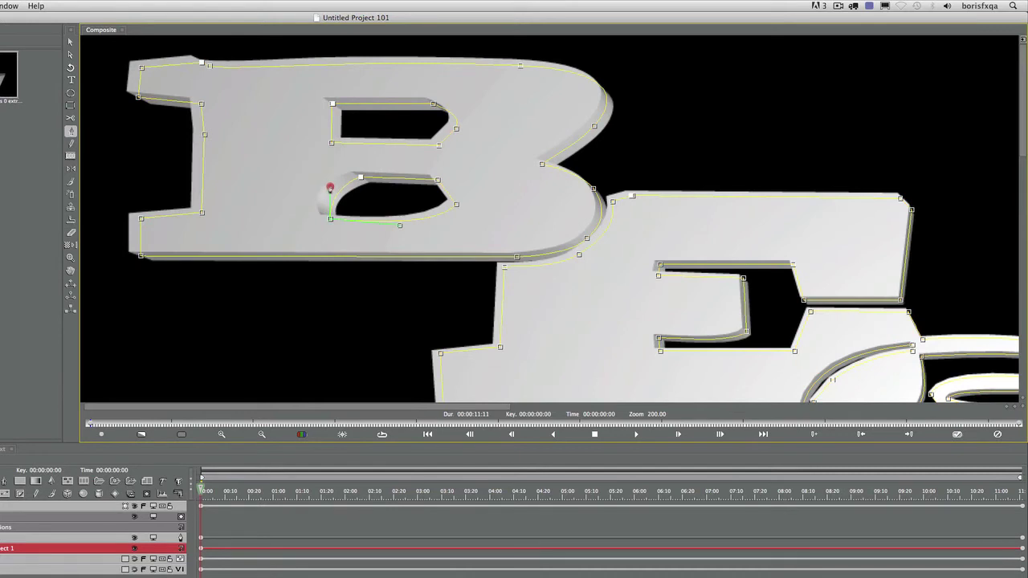
pyautogui.click(329, 188)
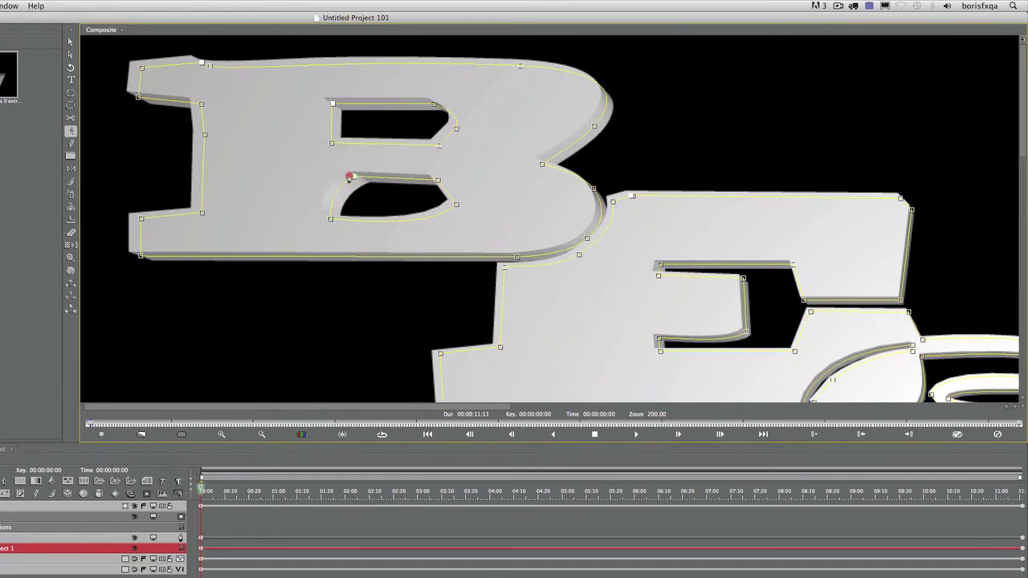
pyautogui.moveTo(335, 178); pyautogui.dragTo(330, 179)
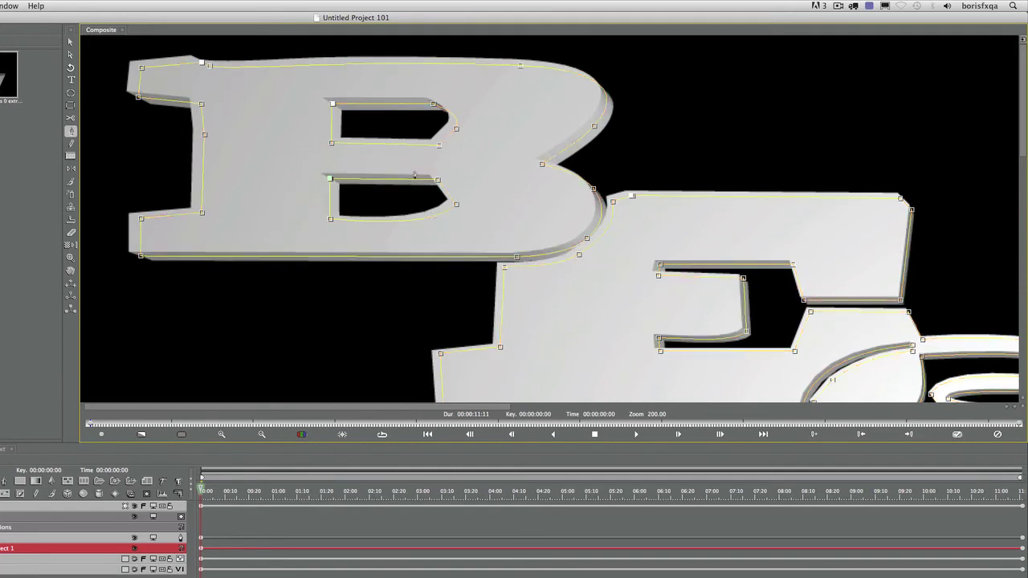
# - Round the right ends of the B's two counters by adjusting their upper-right curve handles and repositioning the lower counter's right point
pyautogui.click(435, 104)
pyautogui.moveTo(453, 112); pyautogui.dragTo(454, 108)
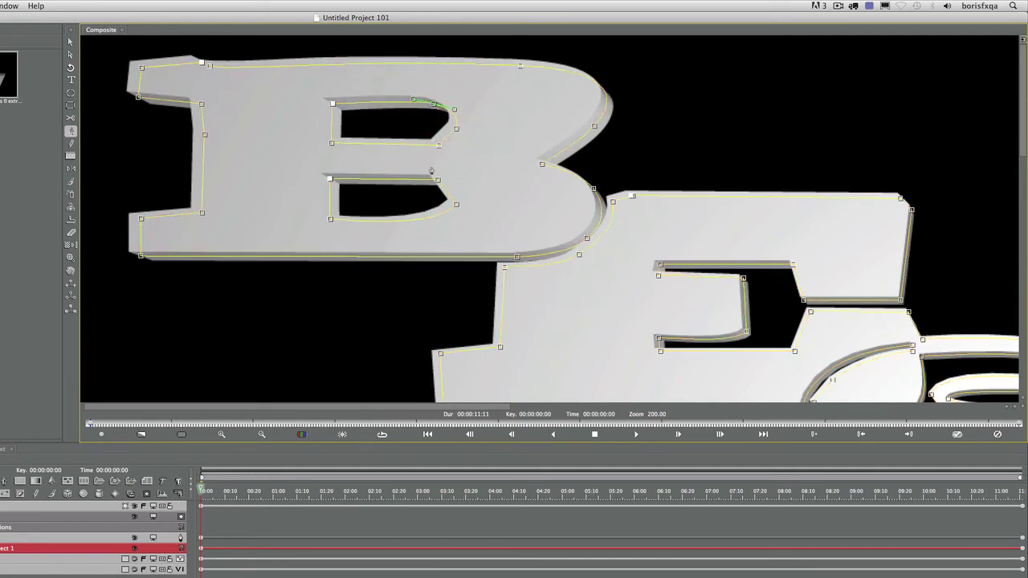
pyautogui.click(437, 179)
pyautogui.click(437, 180)
pyautogui.click(425, 184)
pyautogui.click(437, 180)
pyautogui.click(424, 181)
pyautogui.moveTo(428, 180); pyautogui.dragTo(447, 207)
pyautogui.click(456, 205)
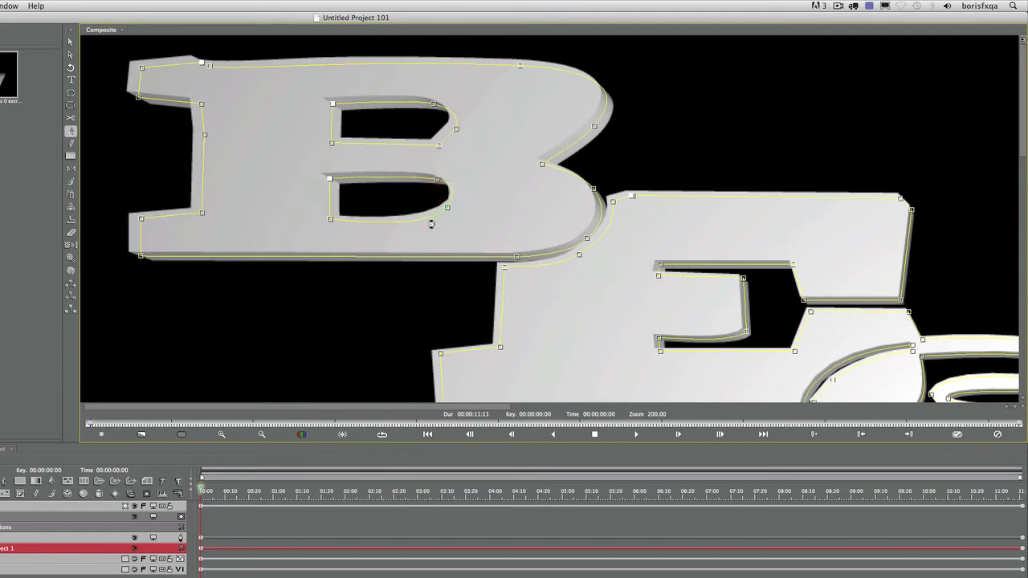
pyautogui.click(437, 220)
# - Move the B's upper-left starting point slightly up and right, and shift the E's starting point right along its top edge
pyautogui.click(195, 65)
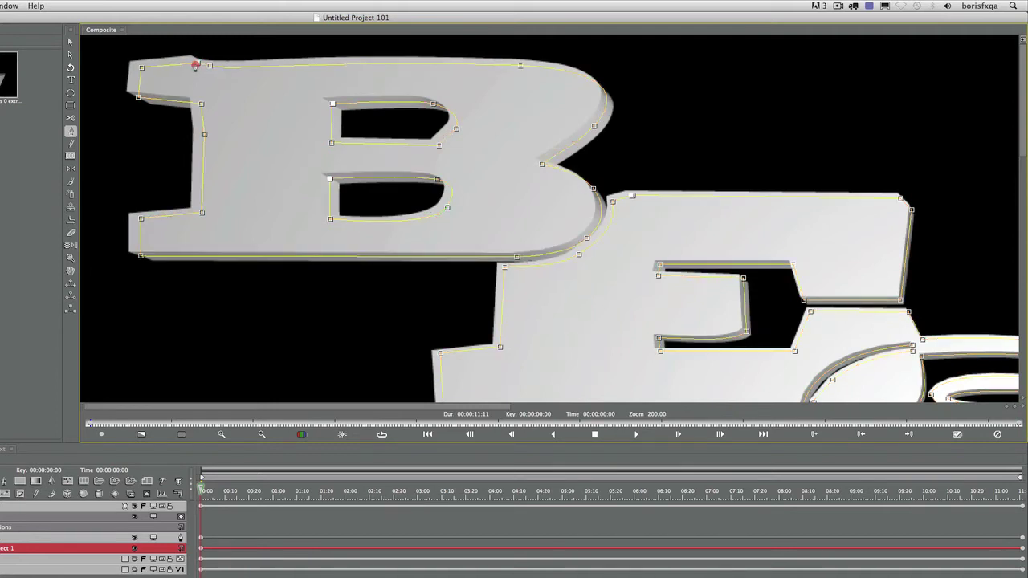
pyautogui.moveTo(195, 66); pyautogui.dragTo(203, 60)
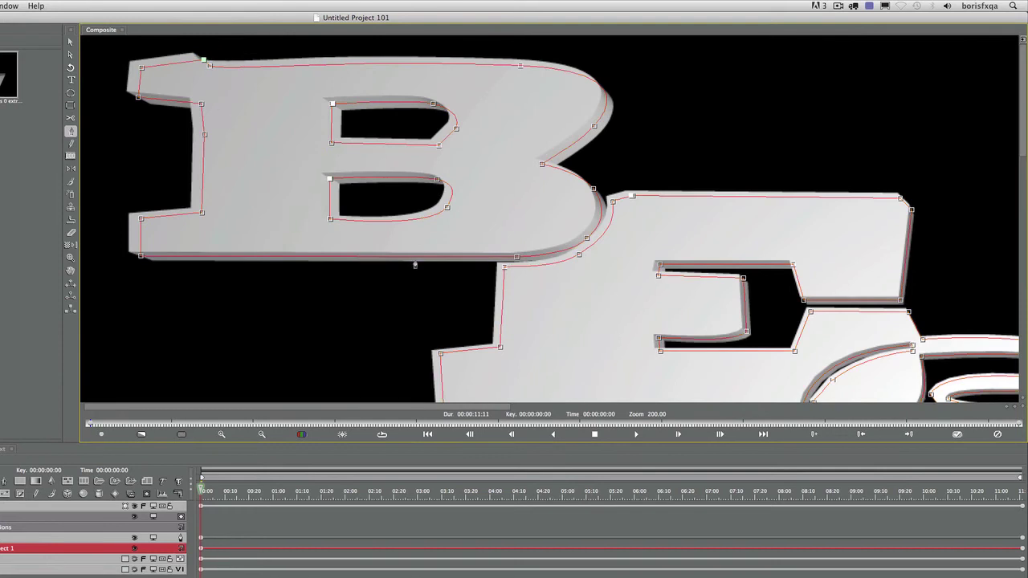
pyautogui.press('super+minus')
pyautogui.press('super+plus')
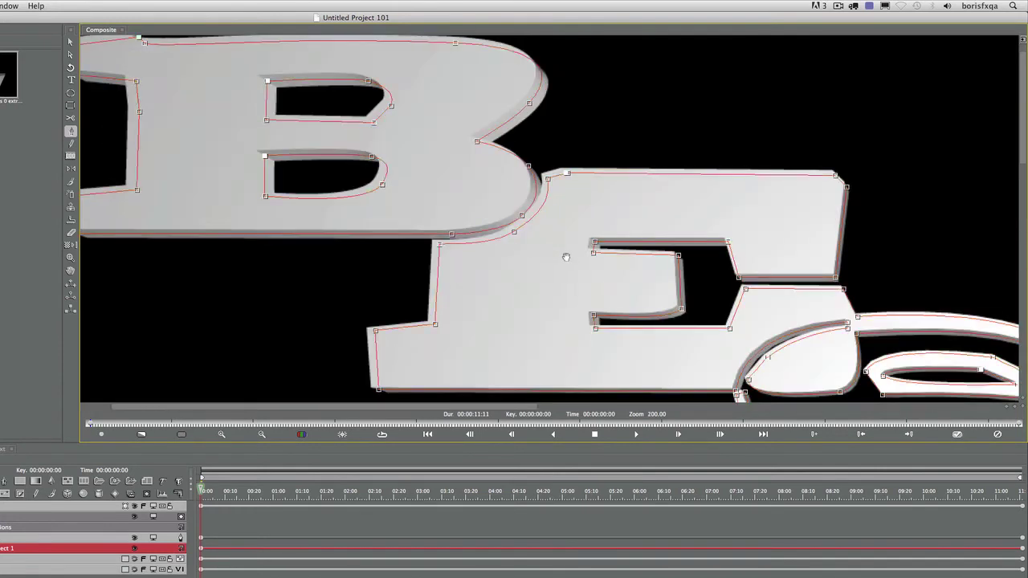
pyautogui.moveTo(538, 280); pyautogui.dragTo(399, 249)
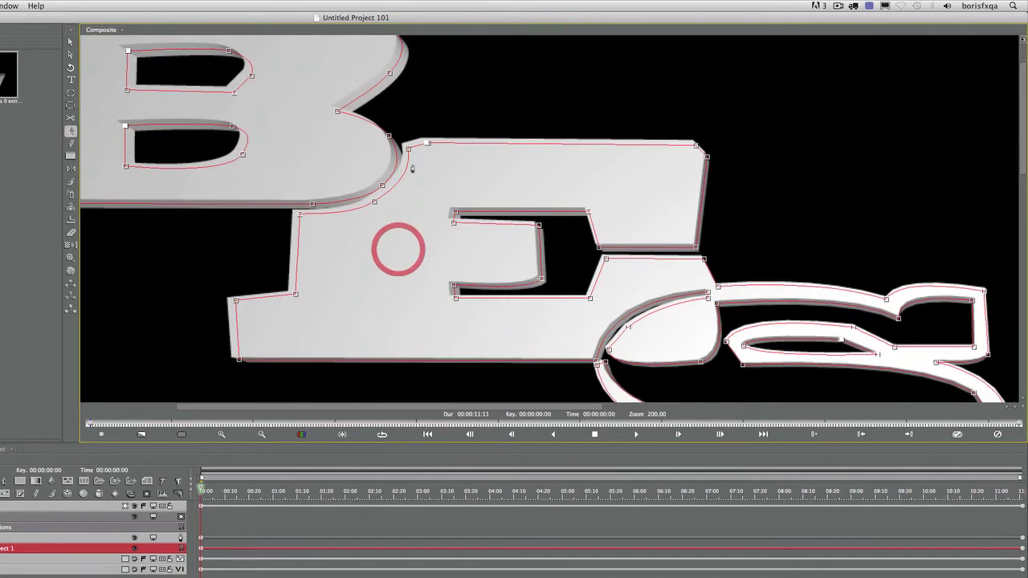
pyautogui.moveTo(428, 143); pyautogui.dragTo(446, 145)
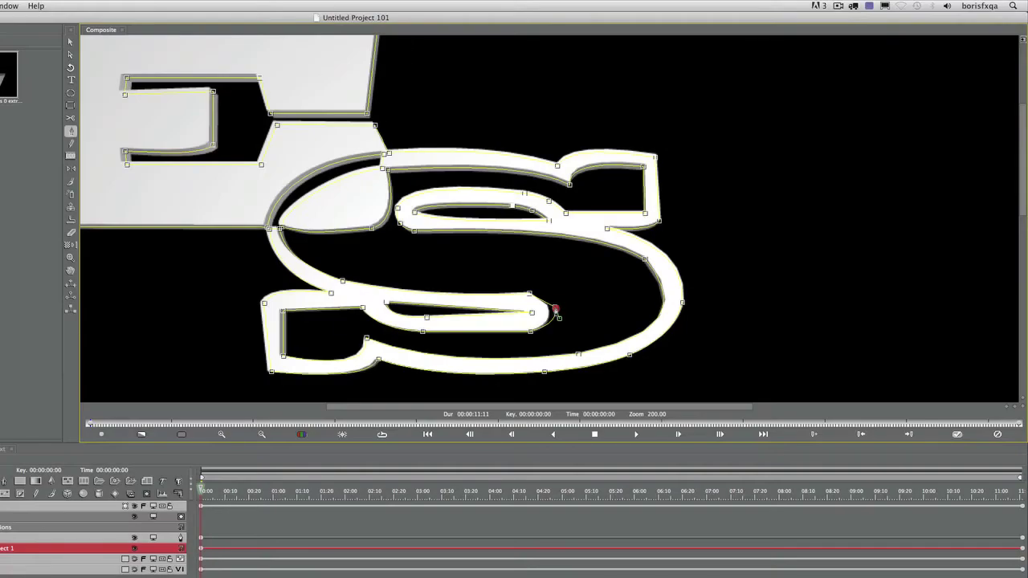
# - Round the right end of the S's lower inner stroke by adjusting the curve handles of its end point
pyautogui.click(554, 310)
pyautogui.click(551, 308)
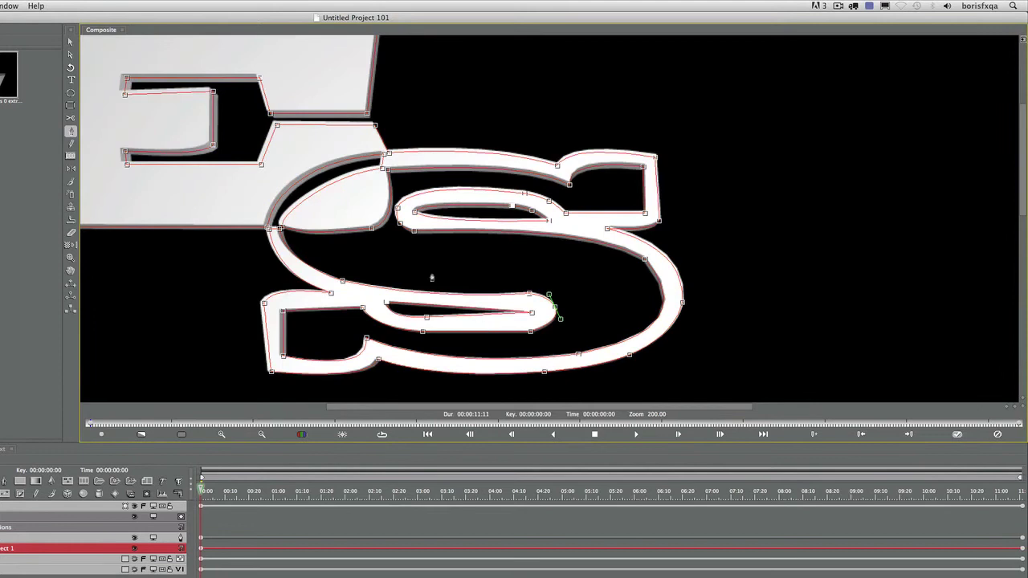
pyautogui.press('super+minus')
pyautogui.moveTo(314, 200); pyautogui.dragTo(378, 311)
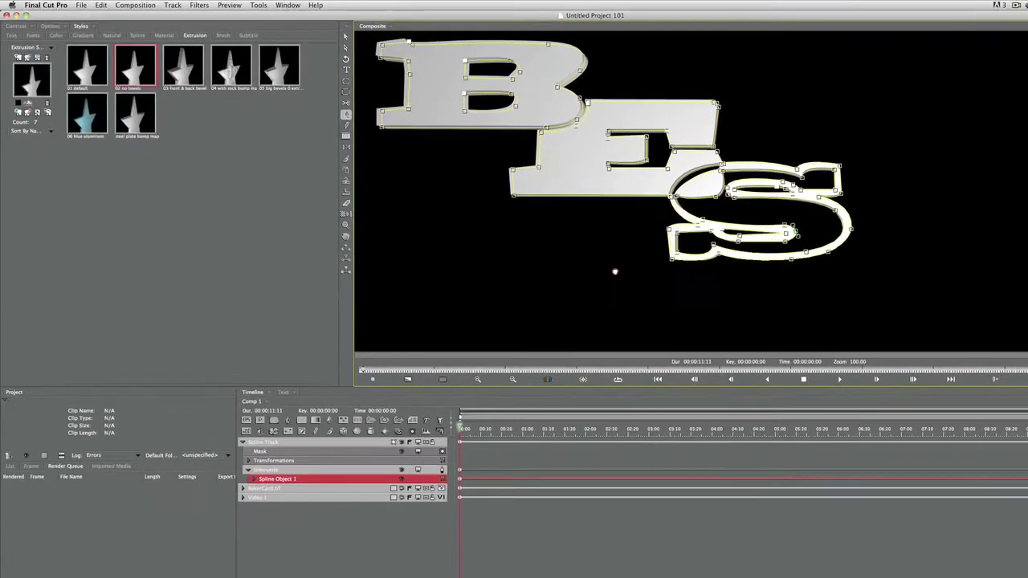
pyautogui.click(615, 272)
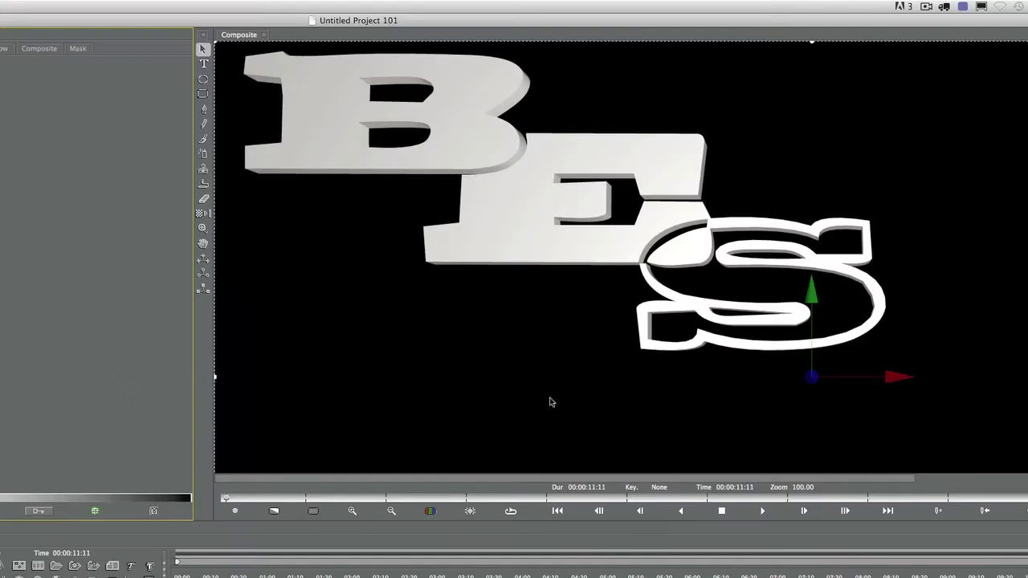
# - Try rotating the extruded logo around its different axes with the 3D rotation manipulator, undo the rotations and return to the move manipulator
pyautogui.press('e')
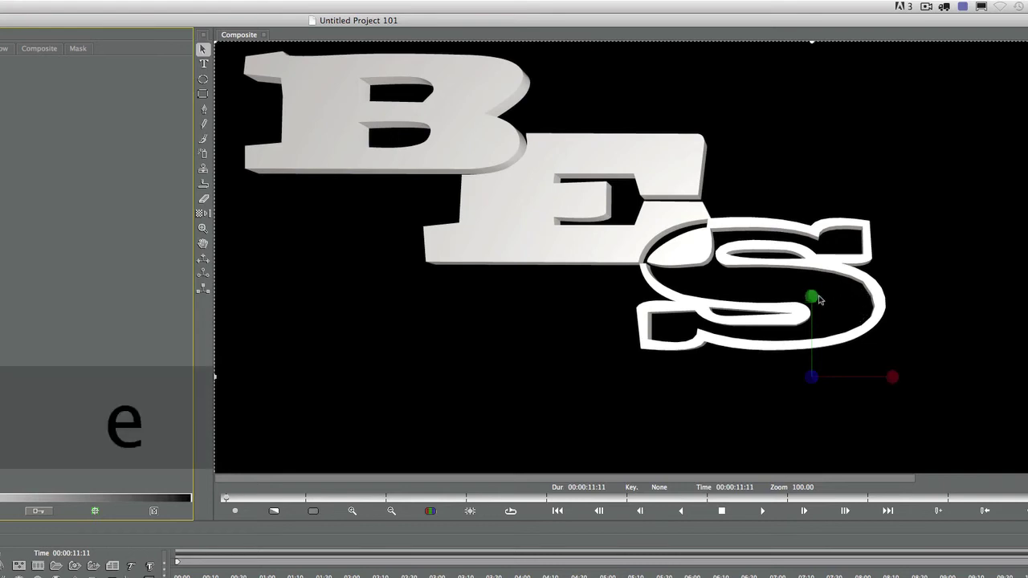
pyautogui.press('e')
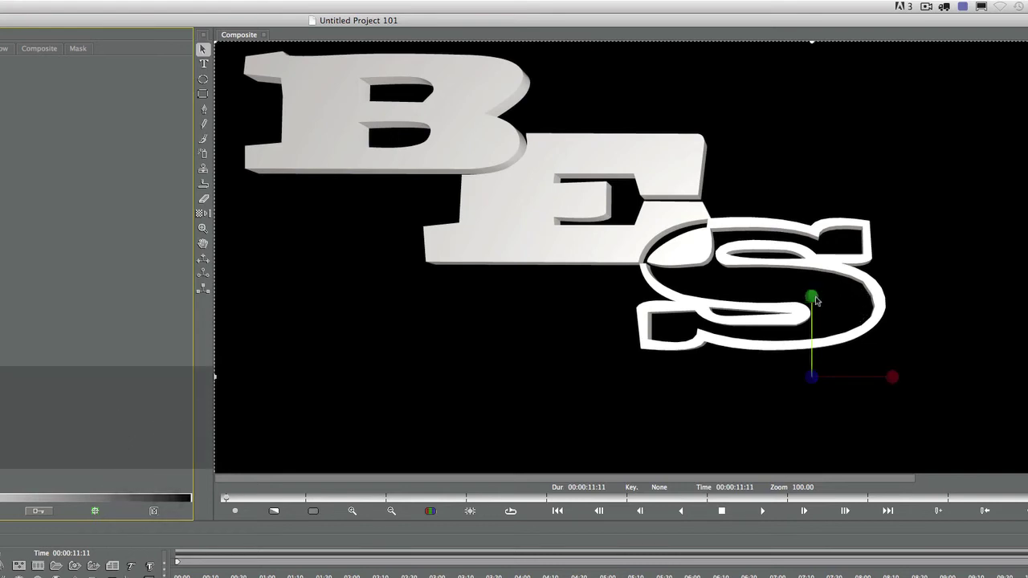
pyautogui.moveTo(814, 299); pyautogui.dragTo(751, 311)
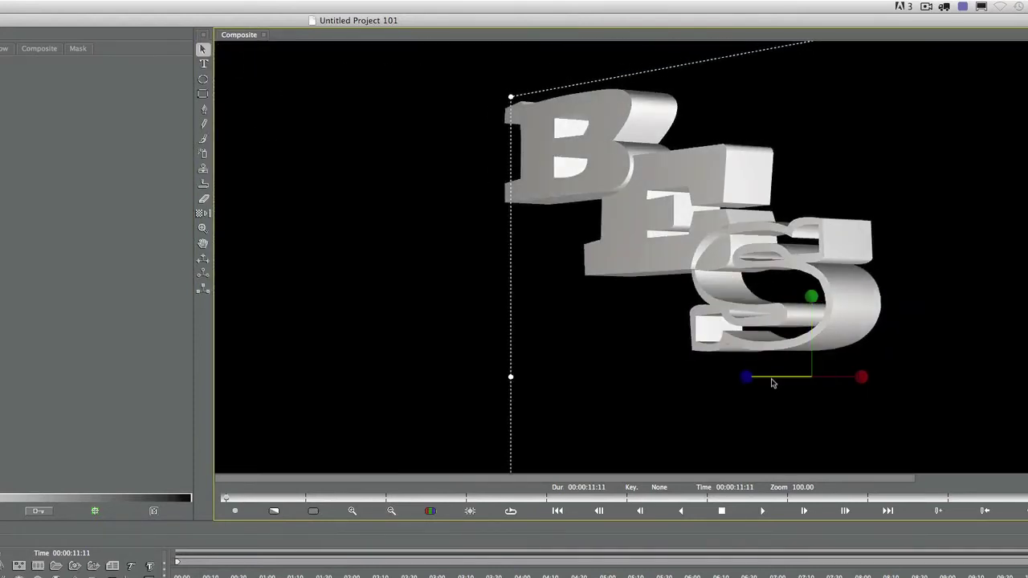
pyautogui.moveTo(774, 379)
pyautogui.mouseDown()
pyautogui.moveTo(771, 405)
pyautogui.moveTo(764, 362)
pyautogui.moveTo(768, 390)
pyautogui.moveTo(764, 375)
pyautogui.mouseUp()
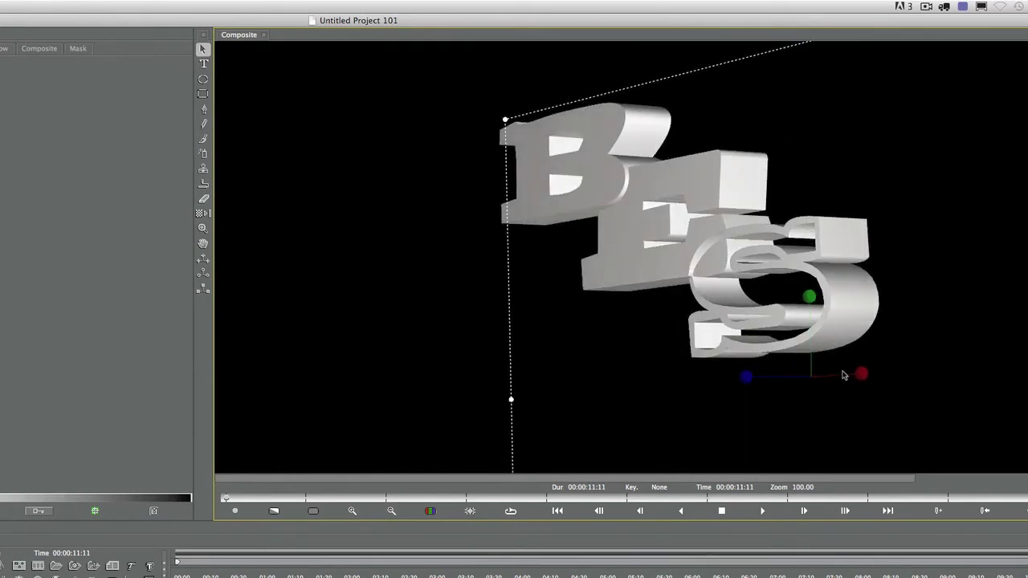
pyautogui.moveTo(842, 379); pyautogui.dragTo(779, 386)
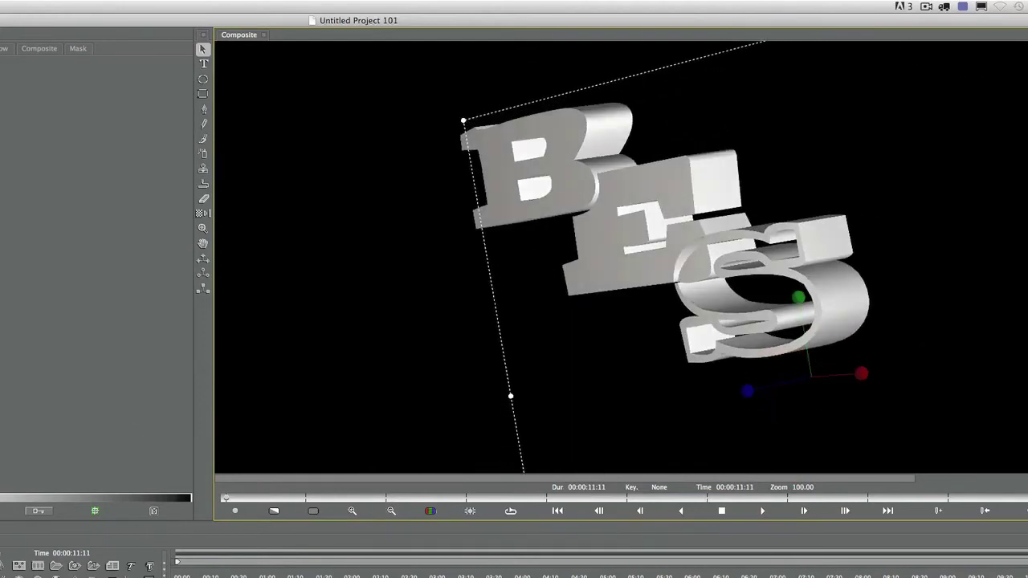
pyautogui.press('super+z')
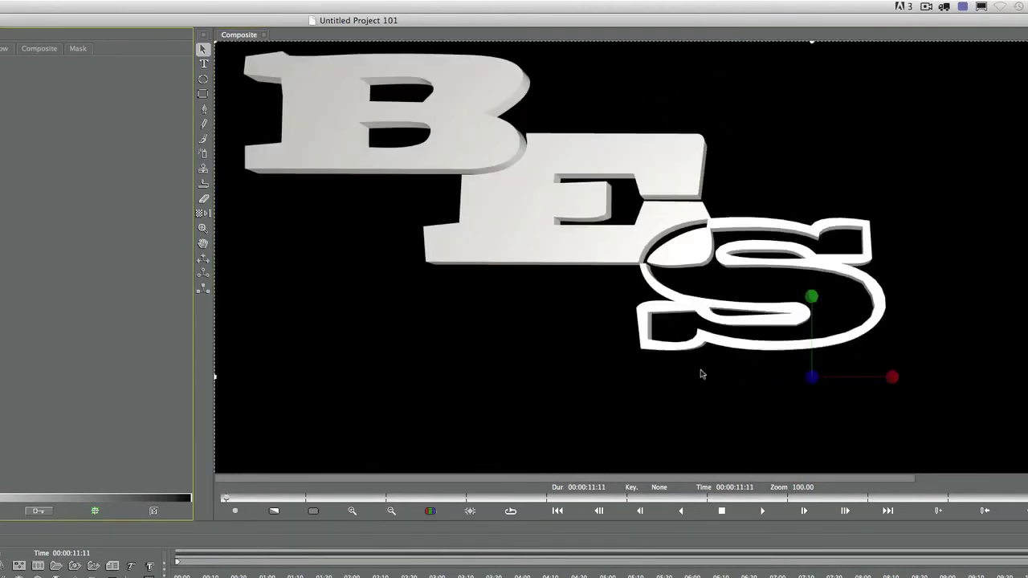
pyautogui.press('w')
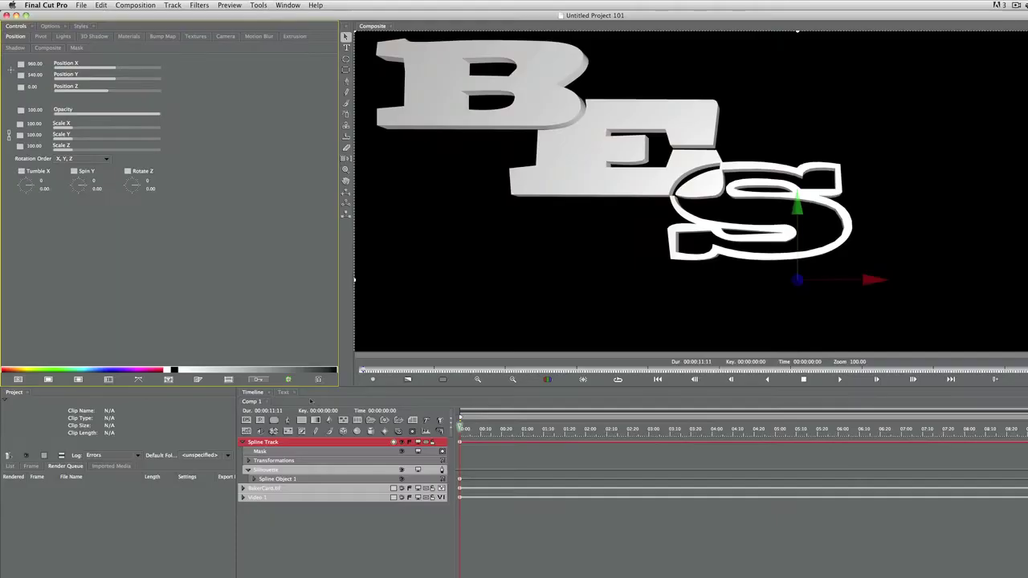
# - Apply the 06 blue aluminum extrusion style to the Spline Track and check the logo in the full frame
pyautogui.click(319, 442)
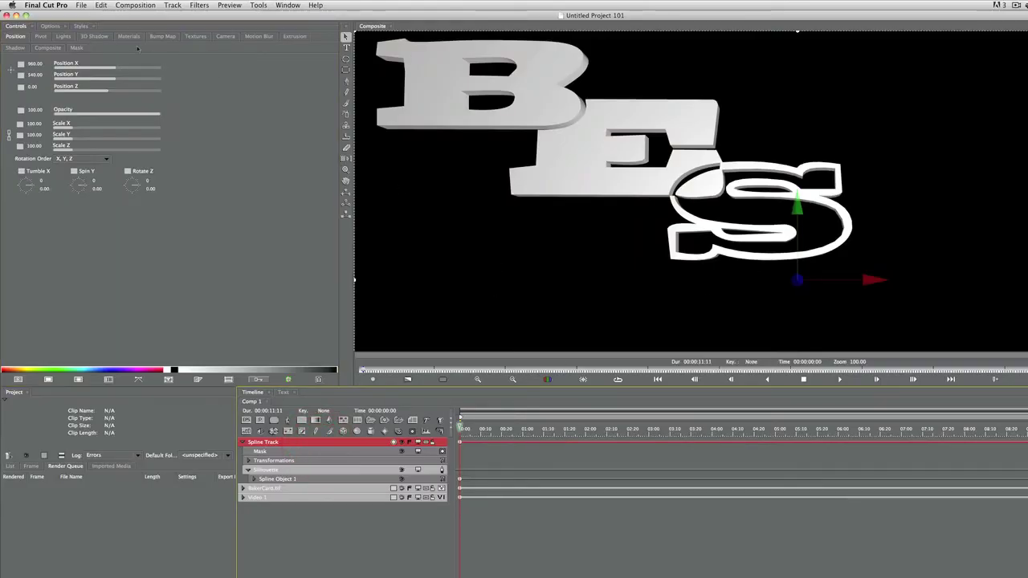
pyautogui.click(81, 26)
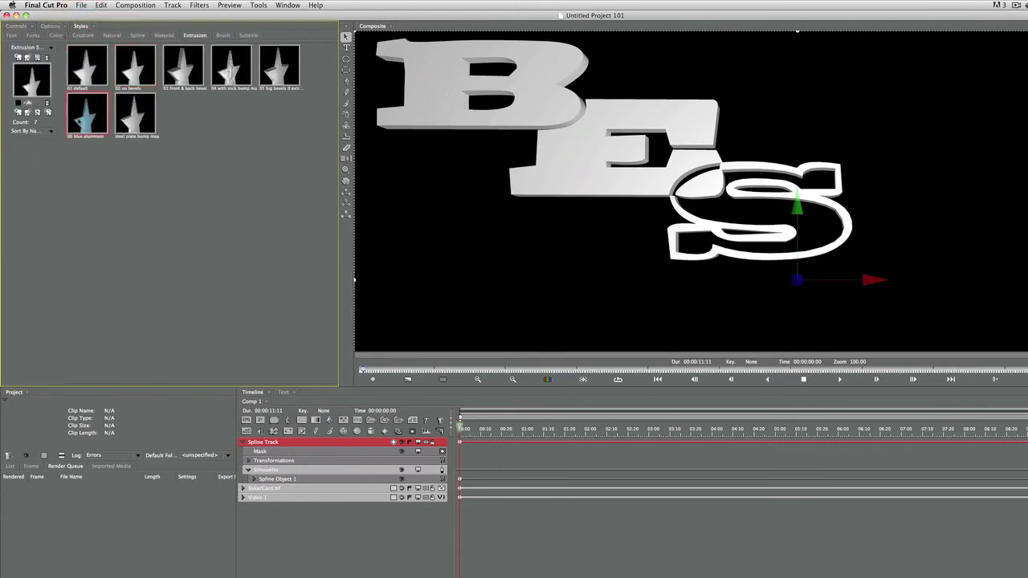
pyautogui.click(87, 114)
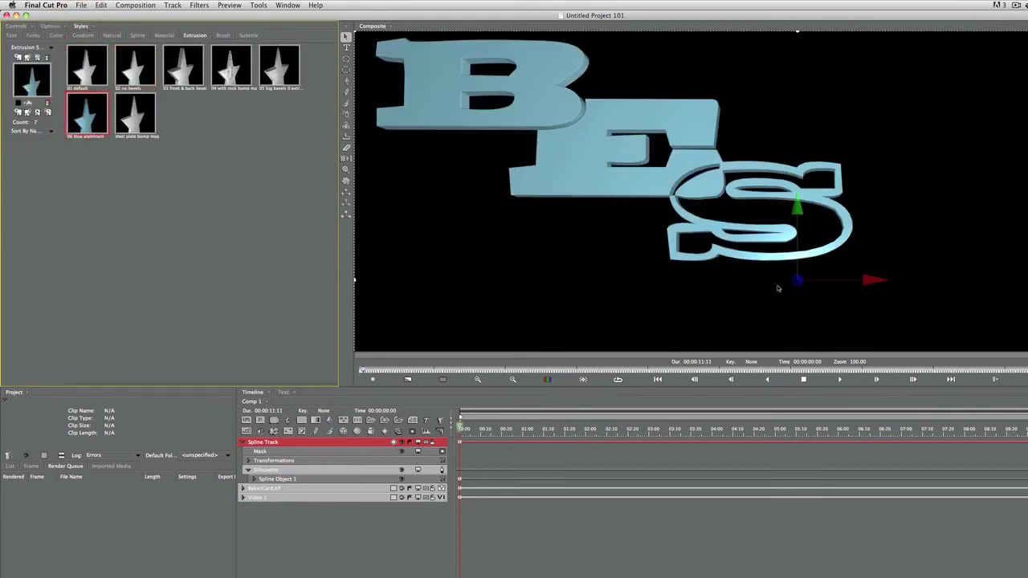
pyautogui.press('super+minus')
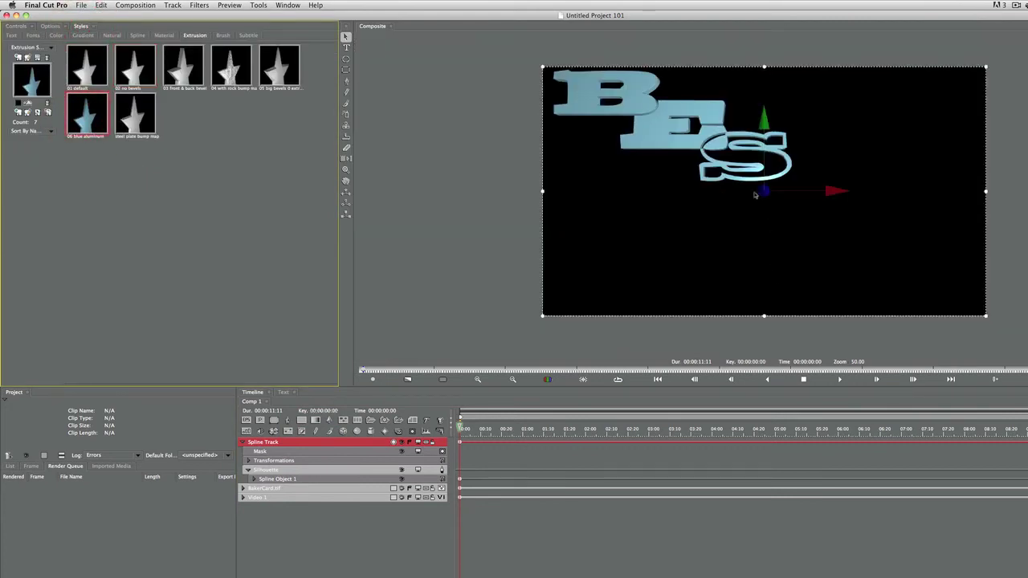
pyautogui.press('super+equal')
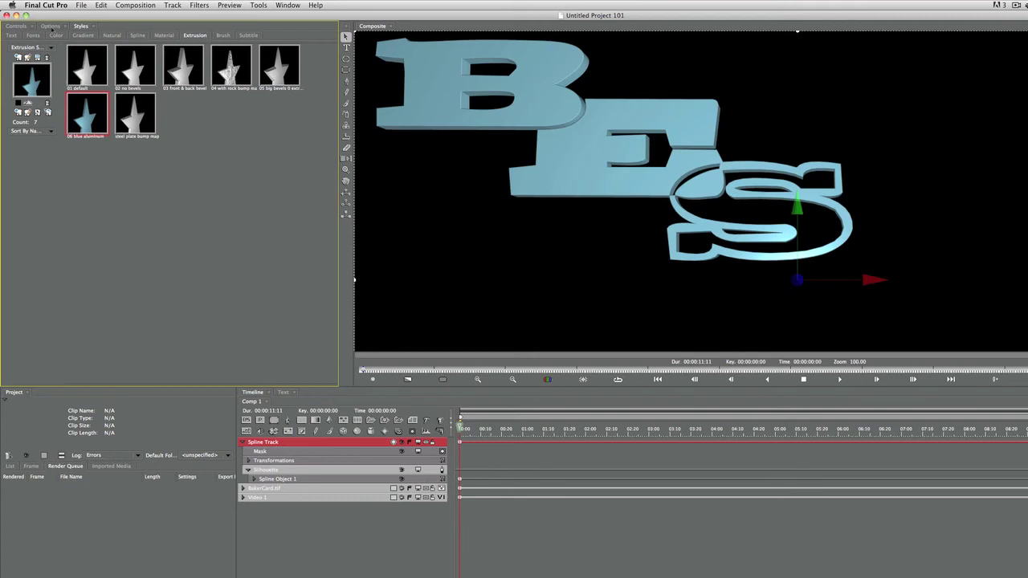
# - Open the Spline Track's extrusion settings to review its depth and bevel options
pyautogui.click(16, 26)
pyautogui.click(294, 36)
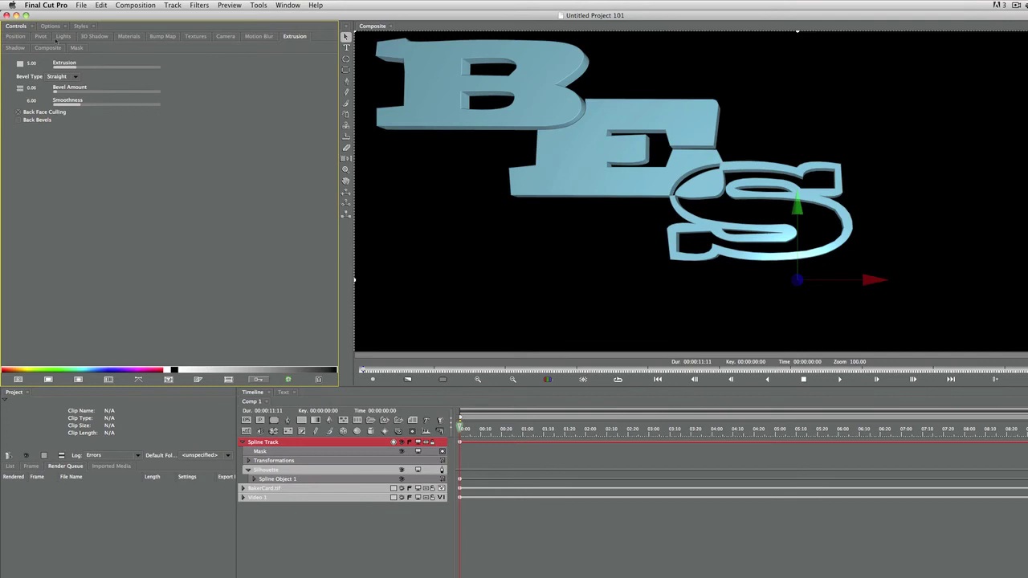
pyautogui.click(314, 441)
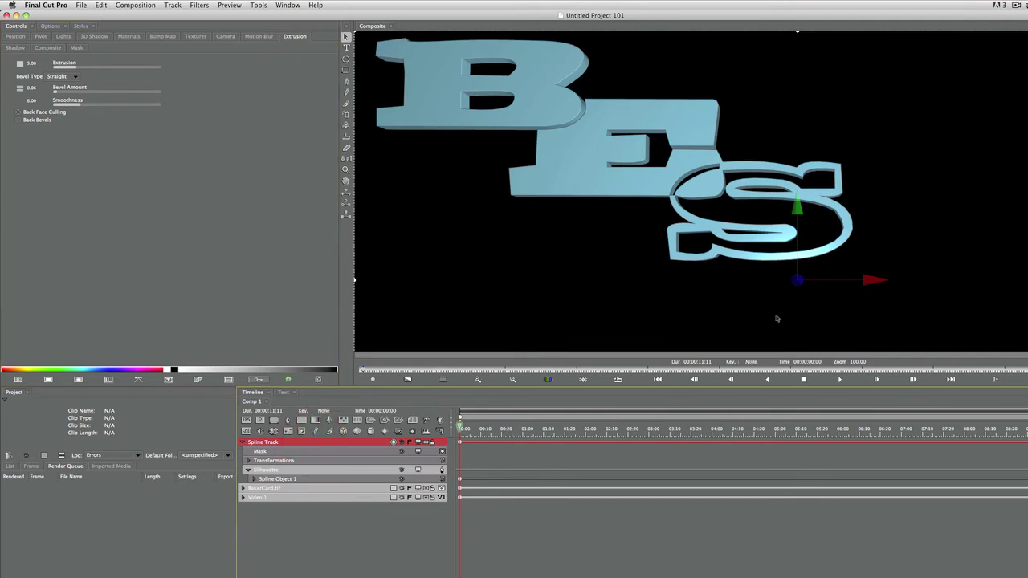
# - Make the Video 1 and BakerCard.tif tracks visible behind the extruded logo
pyautogui.click(401, 498)
pyautogui.click(402, 488)
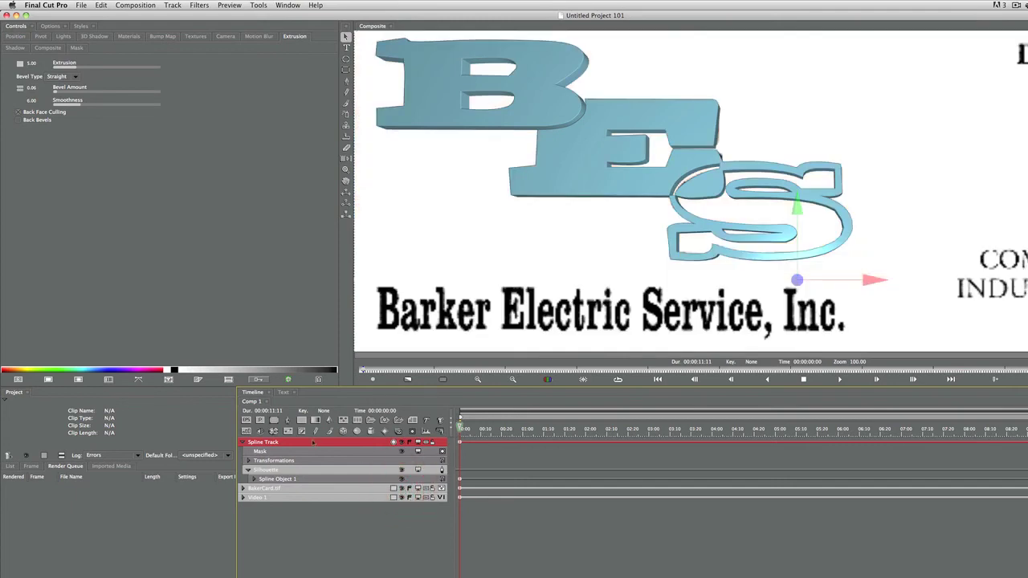
# - Select the BakerCard.tif track at the start of the timeline and turn on automatic keyframing
pyautogui.click(265, 488)
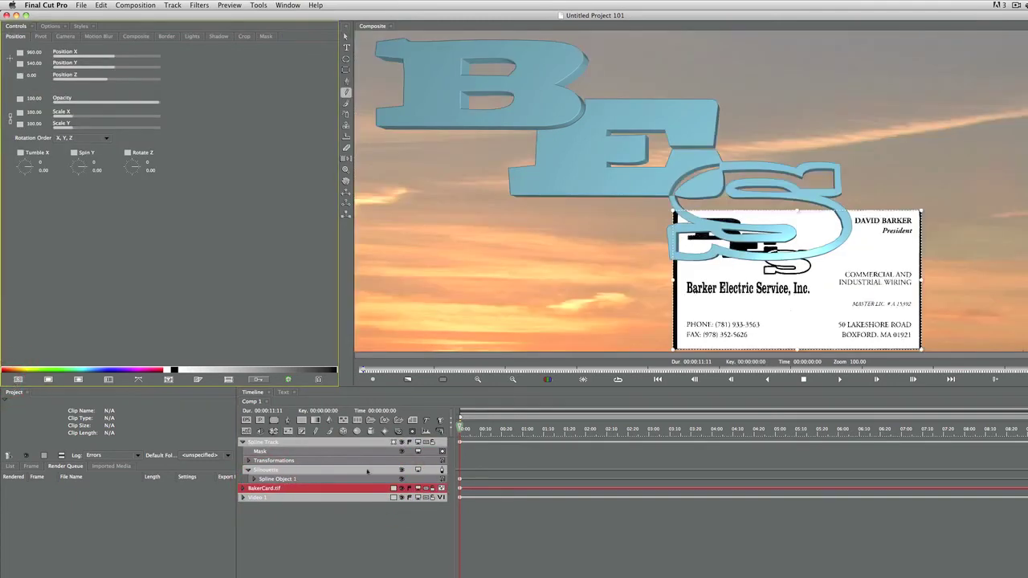
pyautogui.press('super+minus')
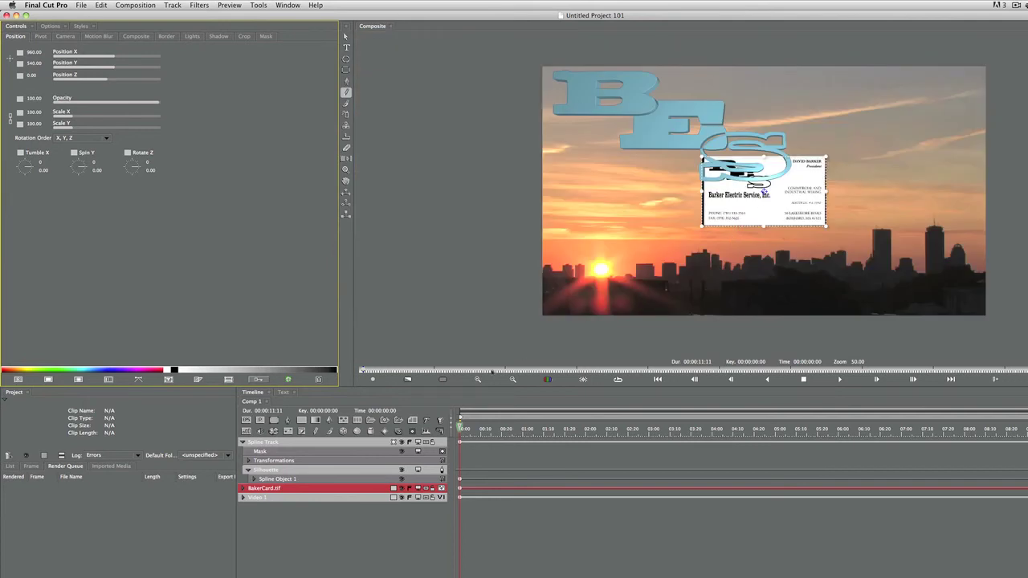
pyautogui.click(456, 428)
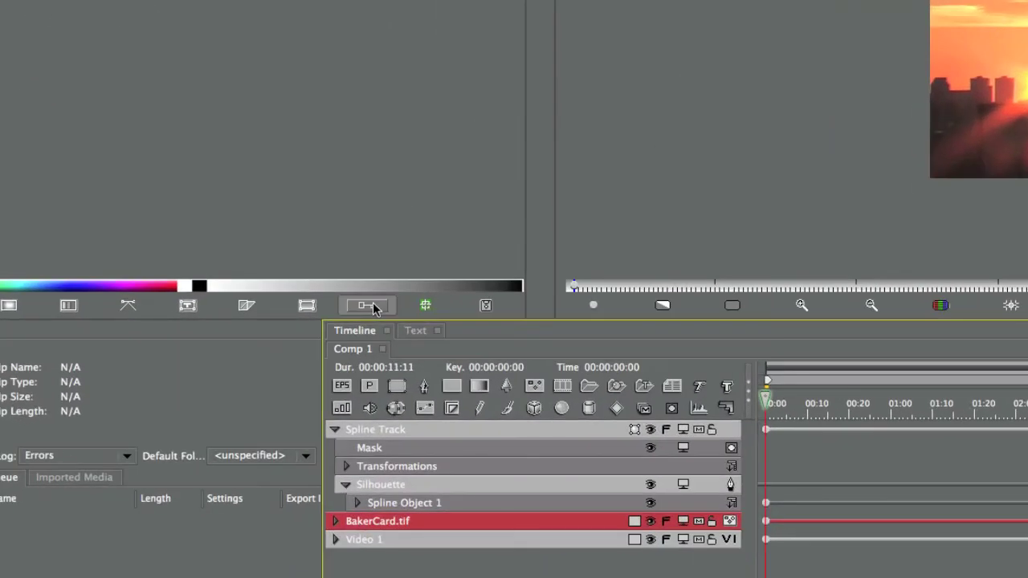
pyautogui.click(368, 305)
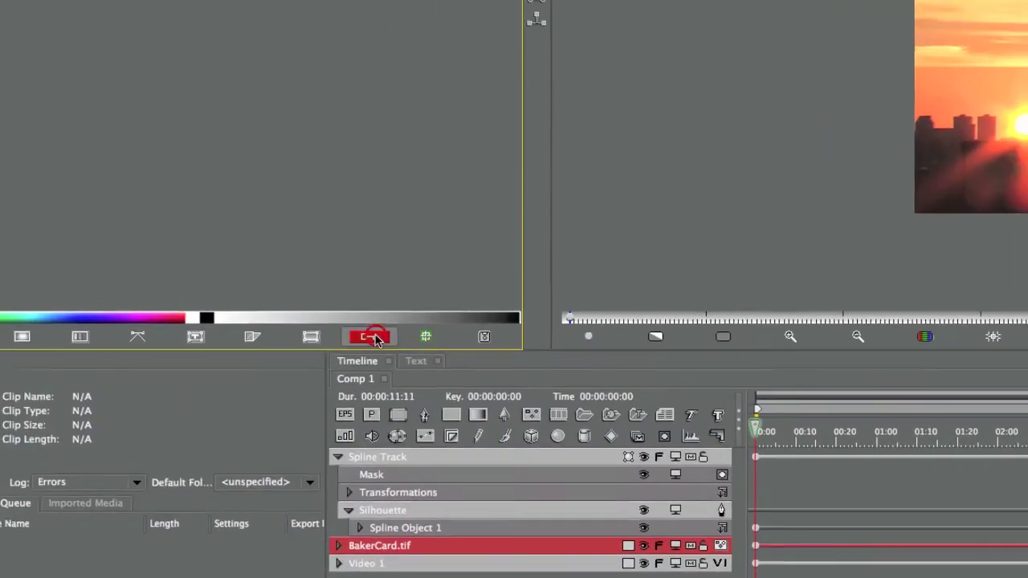
# - Scale the Spline Track down to 26.79 so it matches the card's printed logo, with Ease In/Out interpolation on its scale
pyautogui.moveTo(104, 160); pyautogui.dragTo(92, 159)
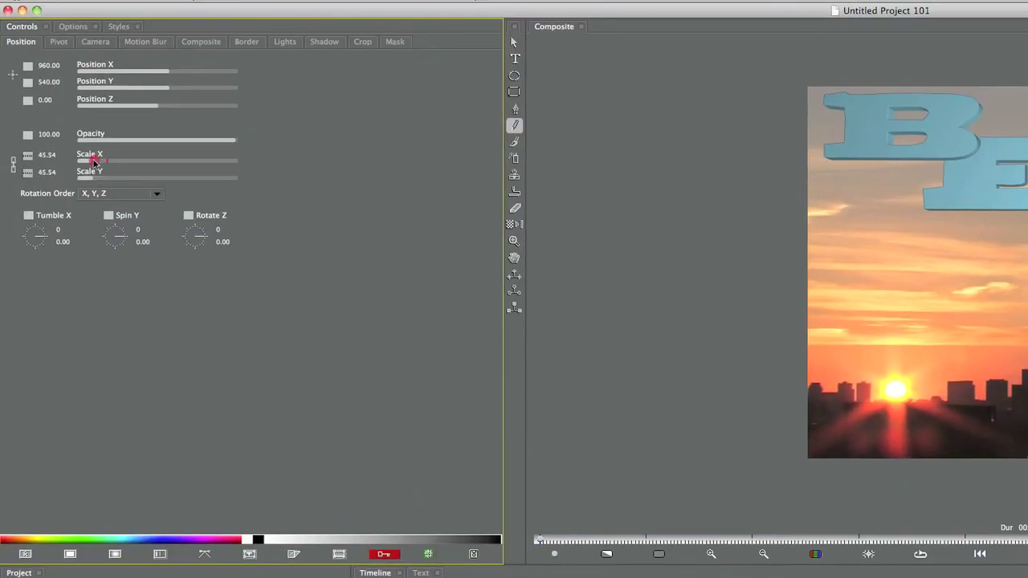
pyautogui.press('super+z')
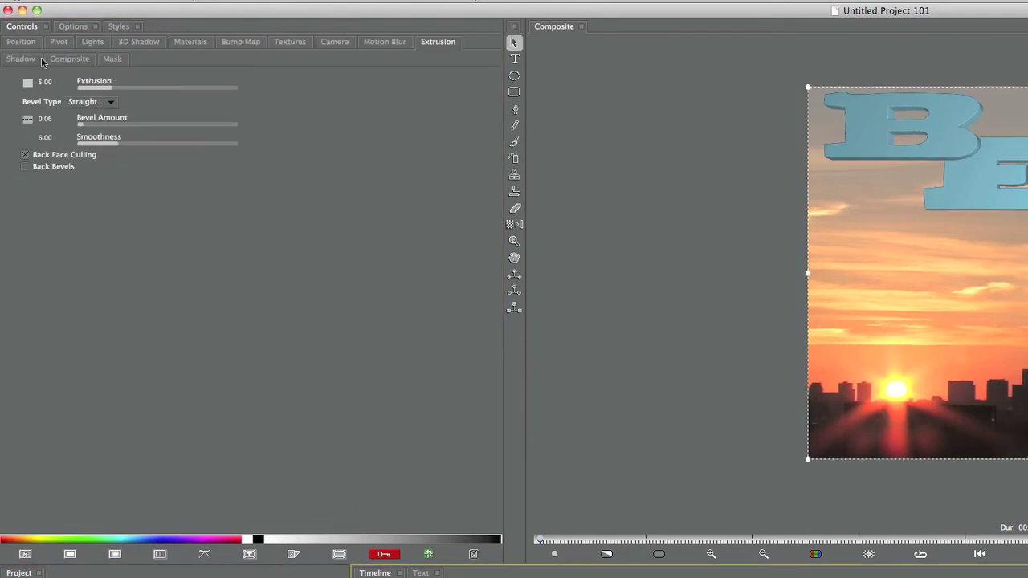
pyautogui.click(10, 46)
pyautogui.moveTo(98, 173); pyautogui.dragTo(83, 166)
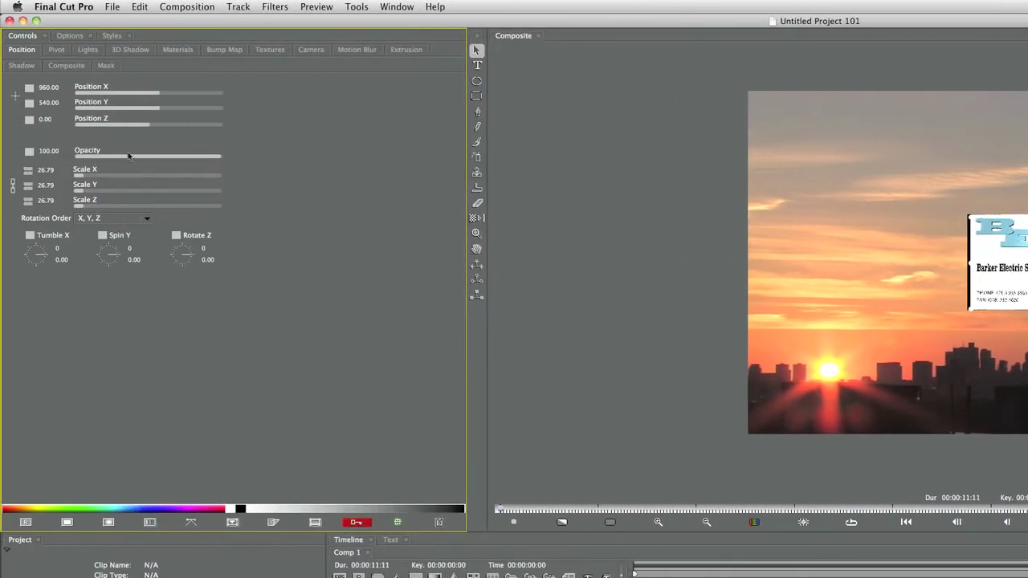
pyautogui.click(24, 183)
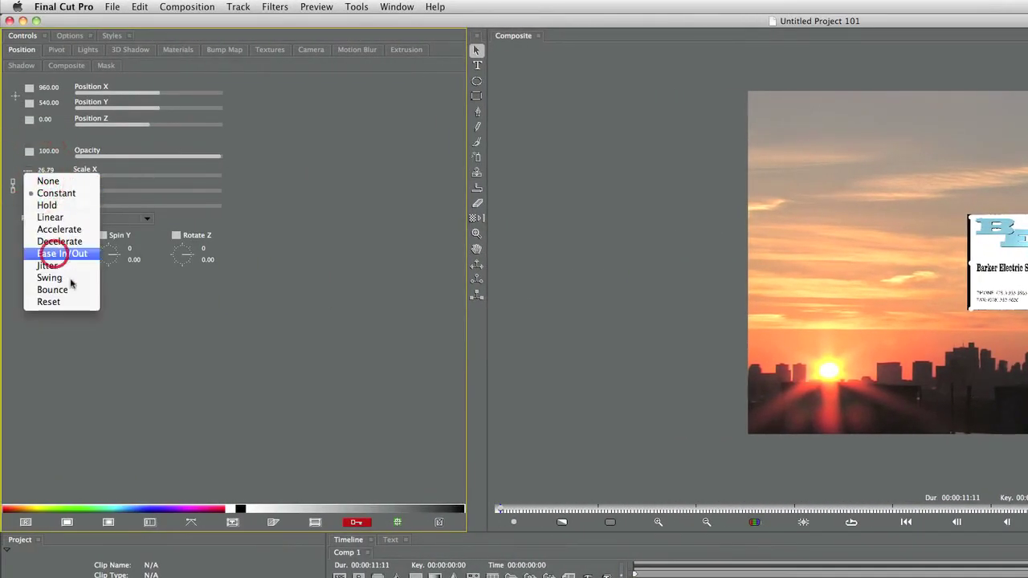
pyautogui.click(44, 251)
# - Set the Spline Track's Spin Y, Tumble X and position interpolation to Ease In/Out at the start keyframe
pyautogui.click(101, 235)
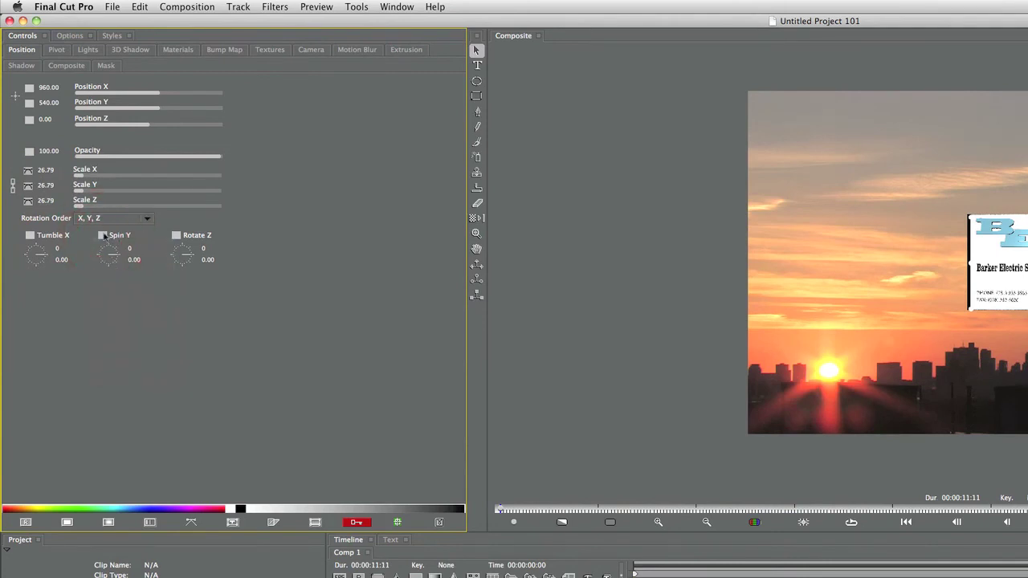
pyautogui.click(102, 235)
pyautogui.click(133, 318)
pyautogui.click(31, 235)
pyautogui.click(62, 318)
pyautogui.click(30, 89)
pyautogui.click(40, 170)
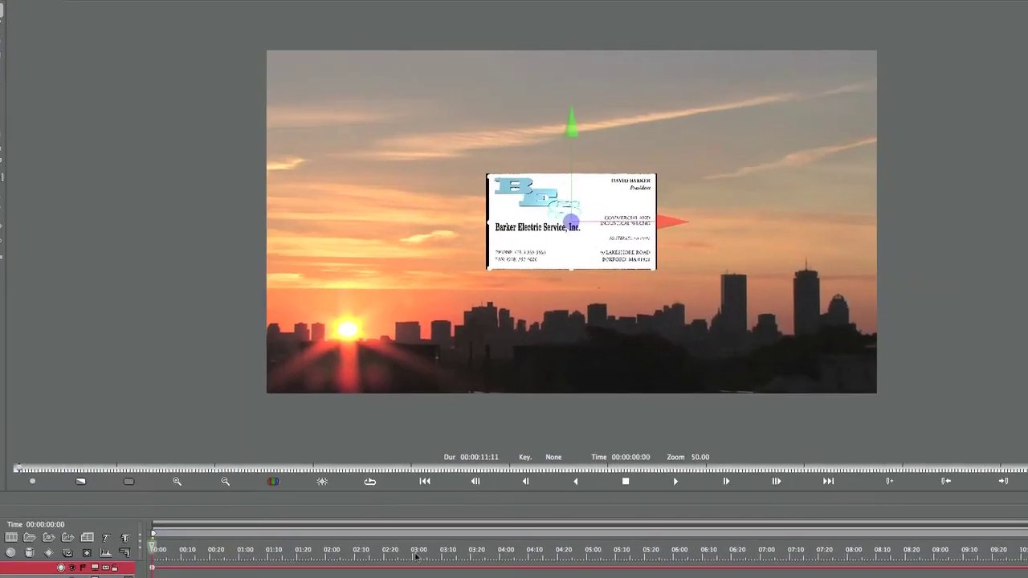
# - At 00:00:03:00, set the Spline Track's scale to 100 and its scale interpolation to Hold
pyautogui.click(413, 554)
pyautogui.click(414, 553)
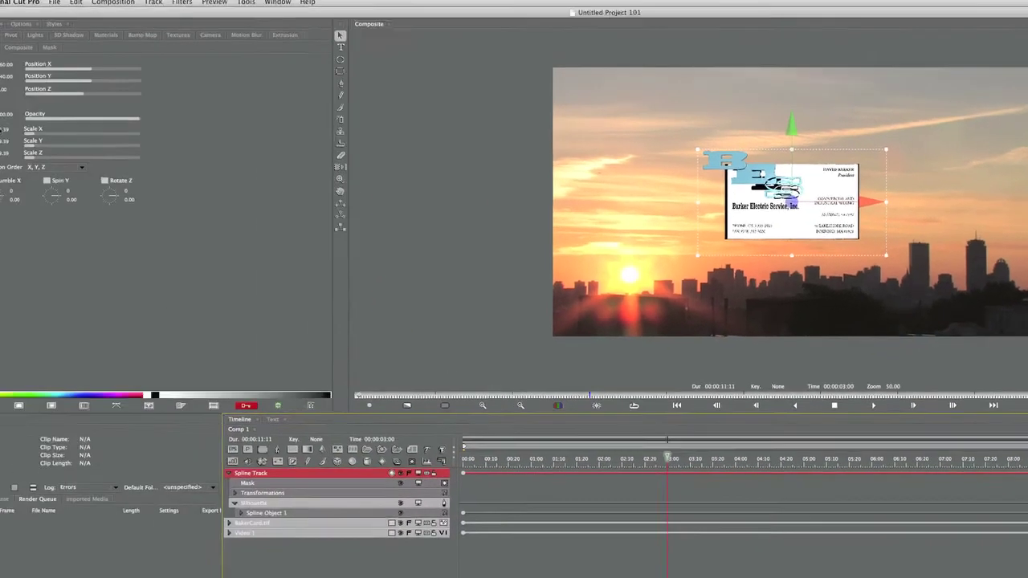
pyautogui.click(32, 129)
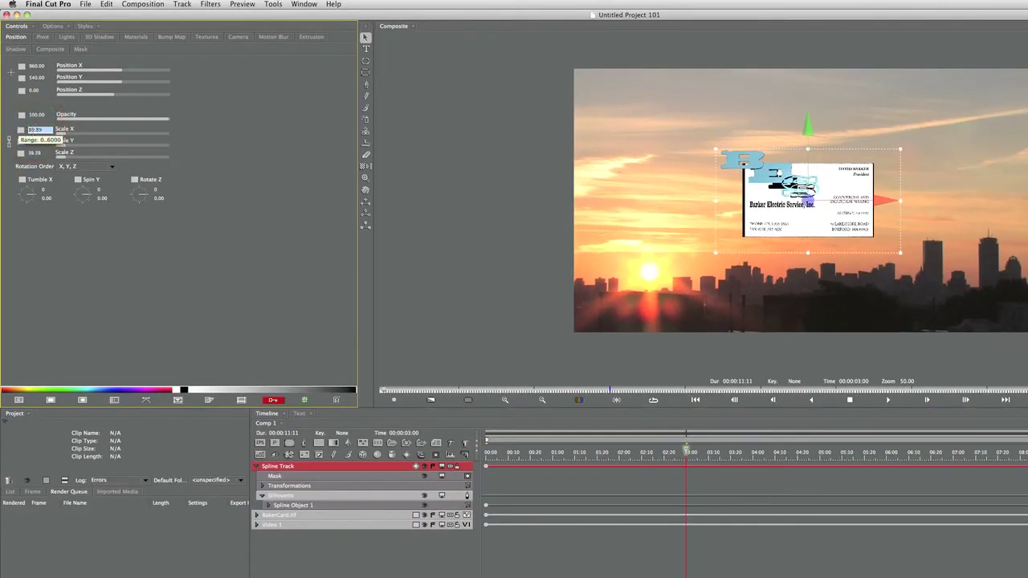
pyautogui.write('100')
pyautogui.press('Return')
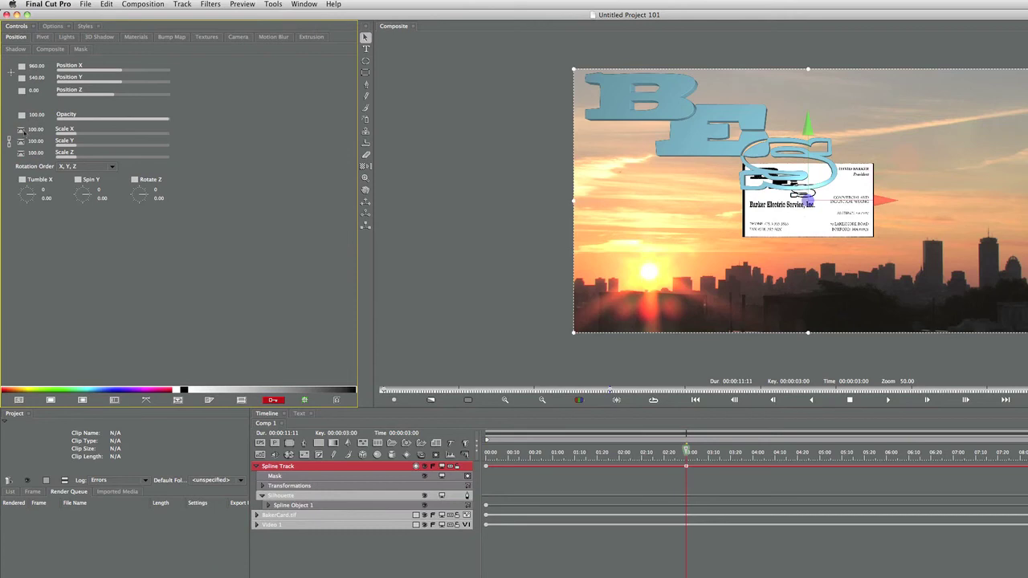
pyautogui.click(24, 130)
pyautogui.click(35, 156)
# - Move the logo to about X 1374, Y 731 at 3:00 and set its Position X and Y interpolation to Hold
pyautogui.moveTo(605, 95); pyautogui.dragTo(678, 157)
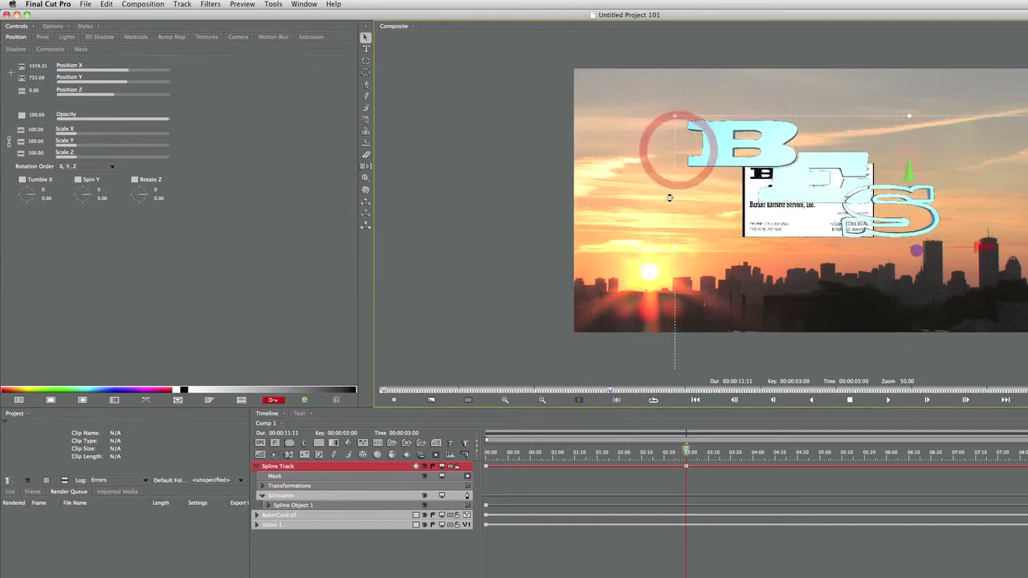
pyautogui.click(22, 67)
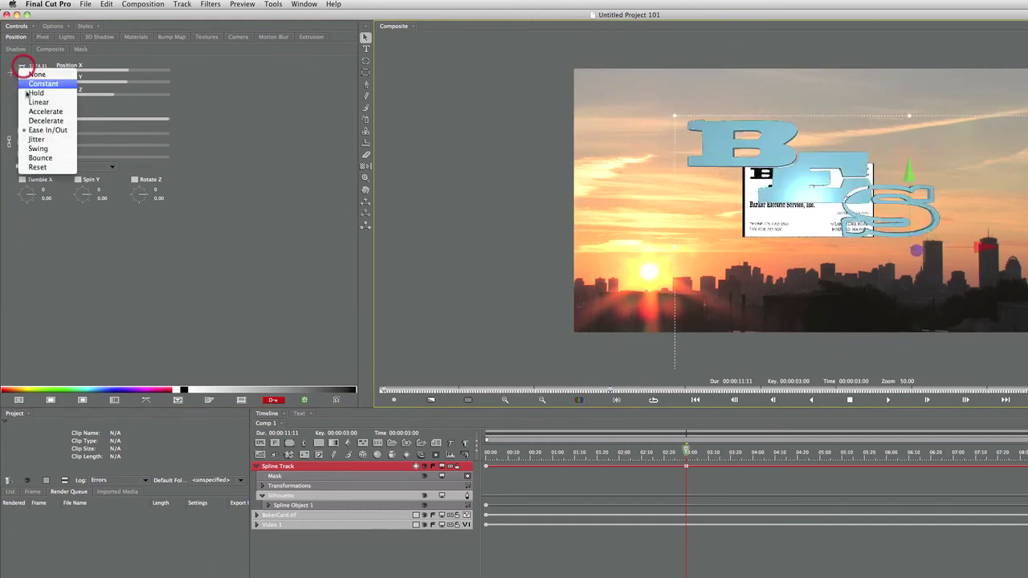
pyautogui.click(29, 96)
pyautogui.click(22, 78)
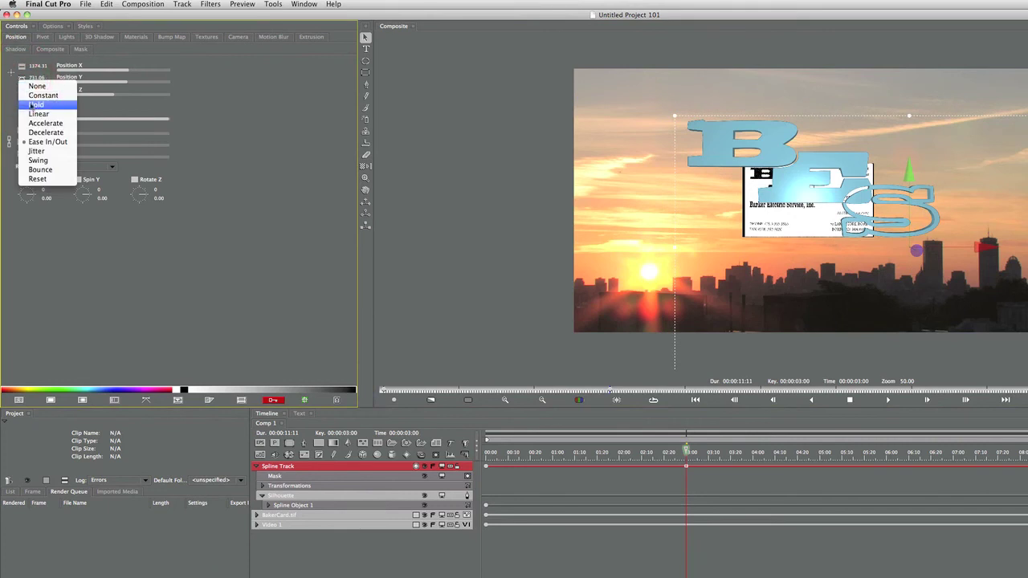
pyautogui.click(36, 104)
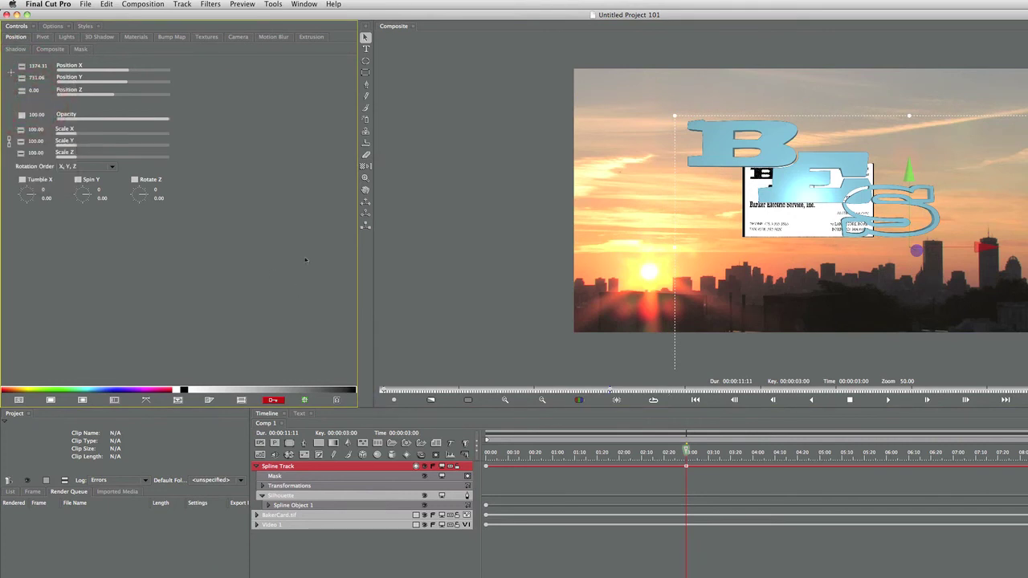
# - Rotate the logo to Spin Y 328 and Tumble X -14 at 3:00, with Hold interpolation on both
pyautogui.moveTo(81, 202)
pyautogui.mouseDown()
pyautogui.moveTo(86, 181)
pyautogui.moveTo(94, 203)
pyautogui.mouseUp()
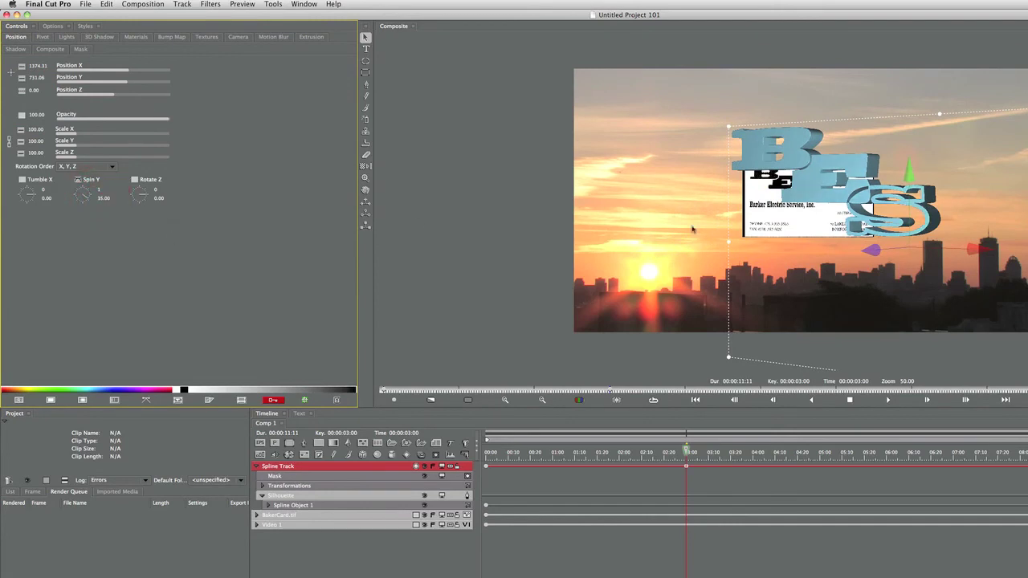
pyautogui.moveTo(78, 195)
pyautogui.mouseDown()
pyautogui.moveTo(88, 192)
pyautogui.moveTo(37, 190)
pyautogui.mouseUp()
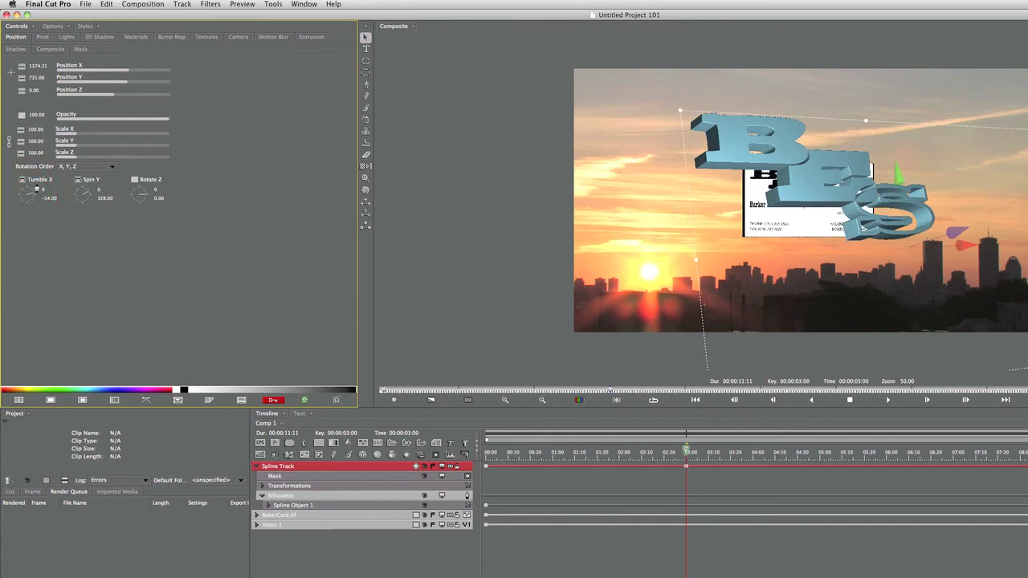
pyautogui.click(24, 181)
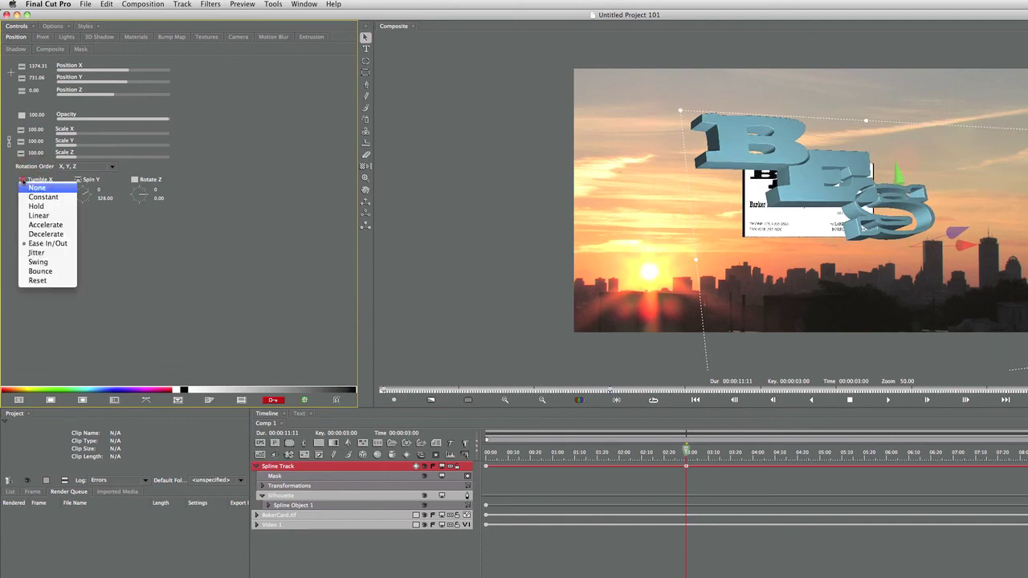
pyautogui.click(37, 208)
pyautogui.click(80, 179)
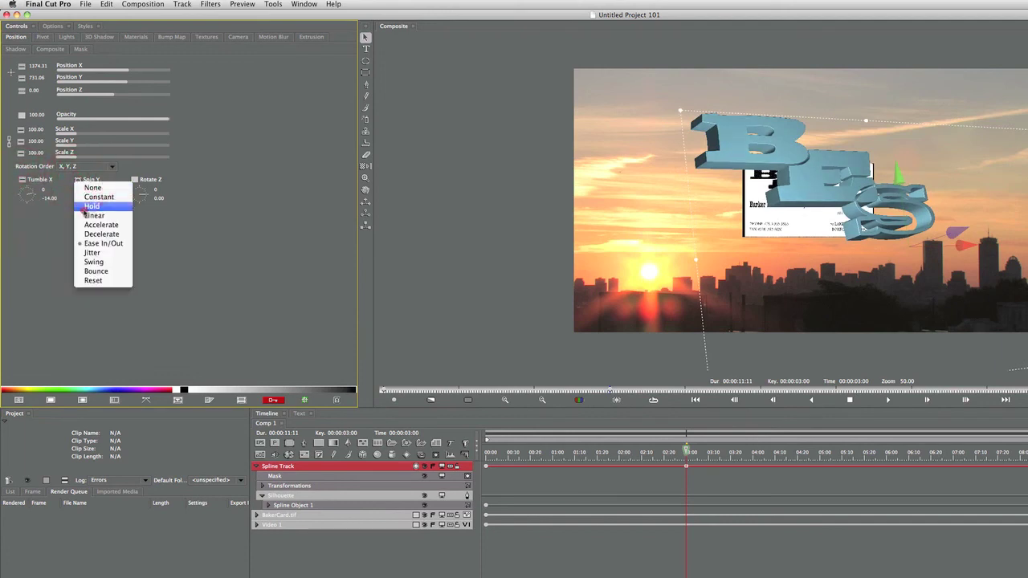
pyautogui.click(85, 207)
# - Scrub through the timeline to check the logo's scaling, moving and spinning animation, ending back near the start
pyautogui.click(736, 453)
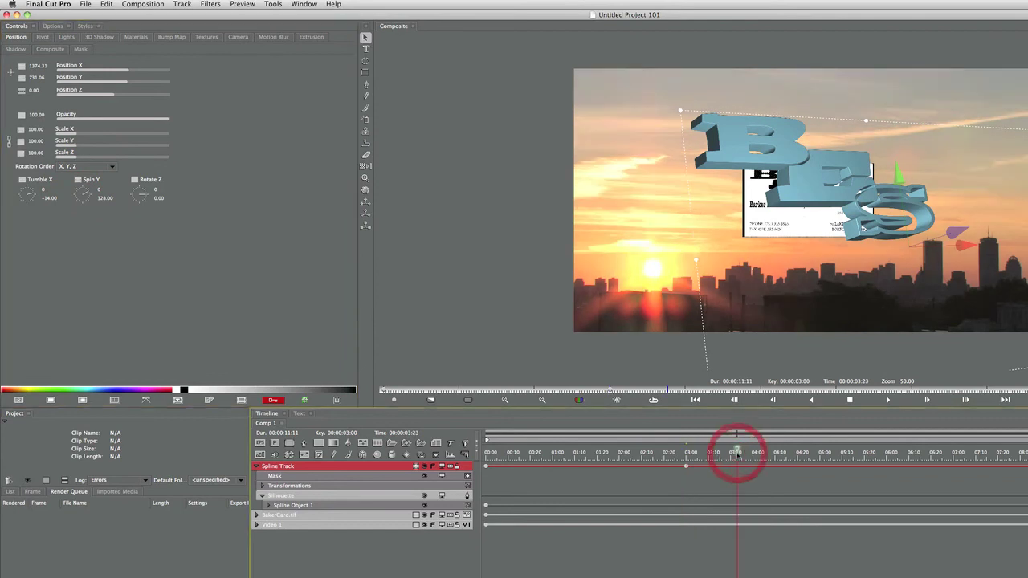
pyautogui.click(803, 452)
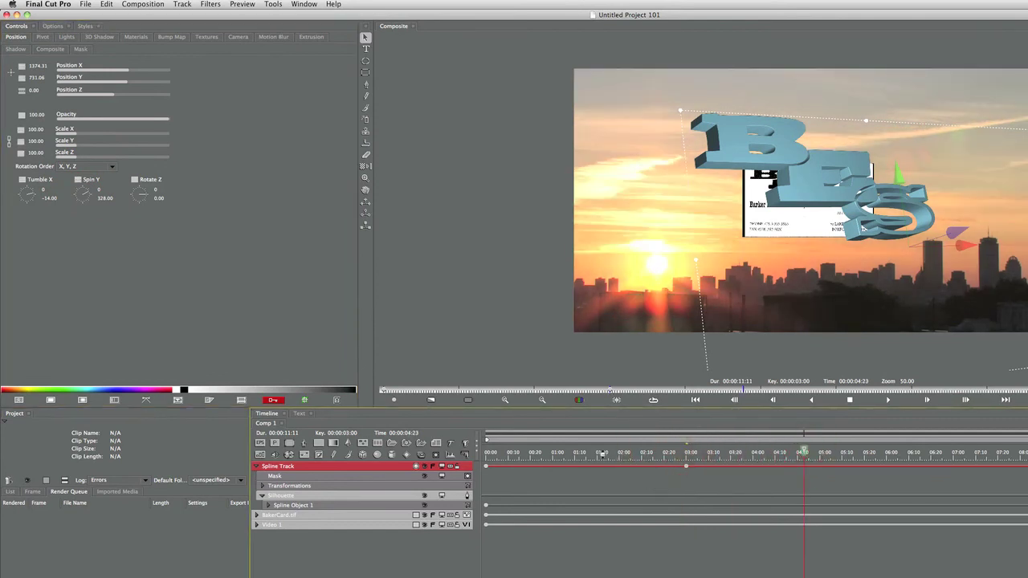
pyautogui.click(657, 452)
pyautogui.click(577, 452)
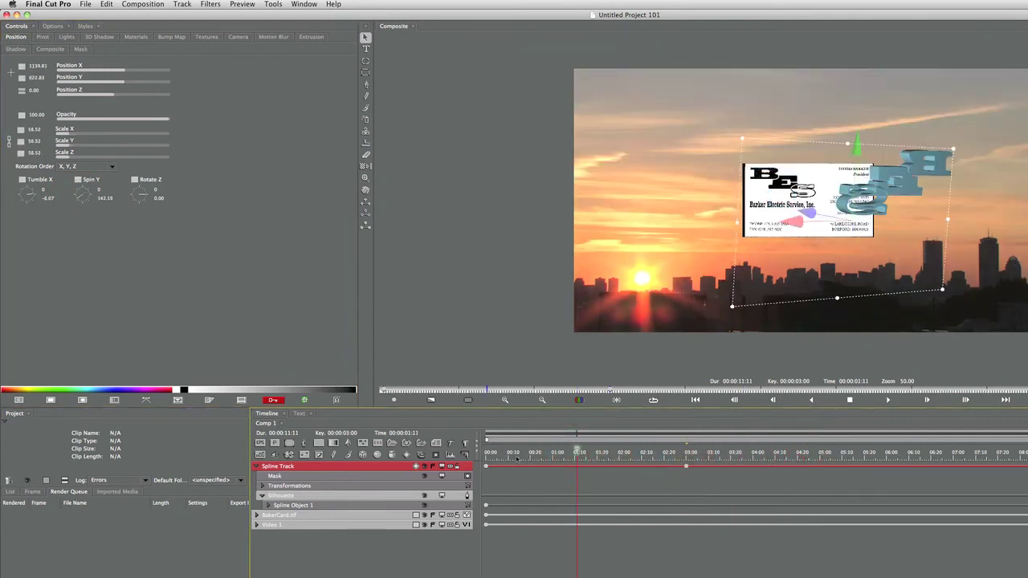
pyautogui.click(500, 452)
pyautogui.click(492, 452)
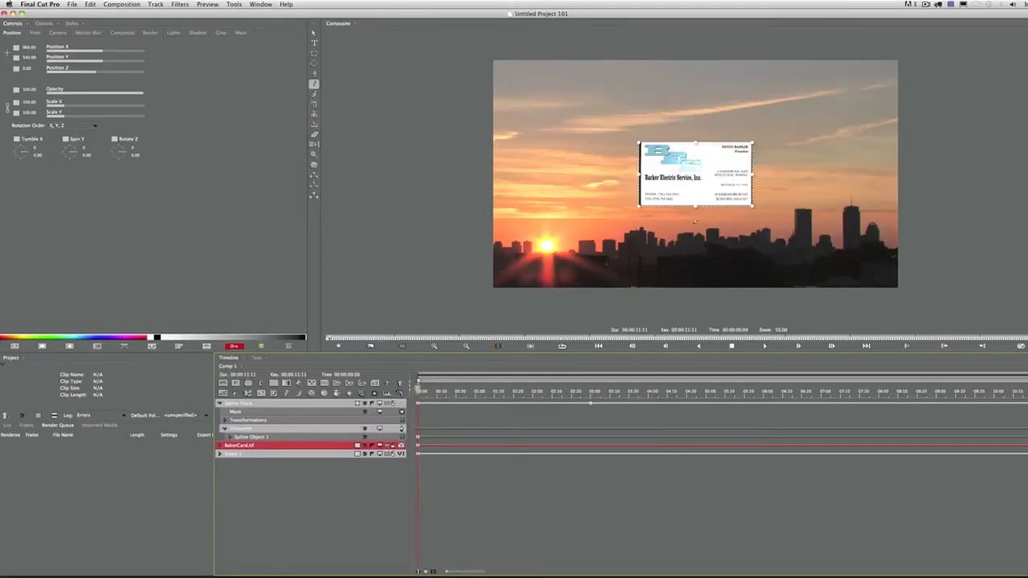
# - Select the BakerCard.tif track, preview the composition, and move the card's last keyframe from the end to 00:00:03:01
pyautogui.click(263, 446)
pyautogui.press('space')
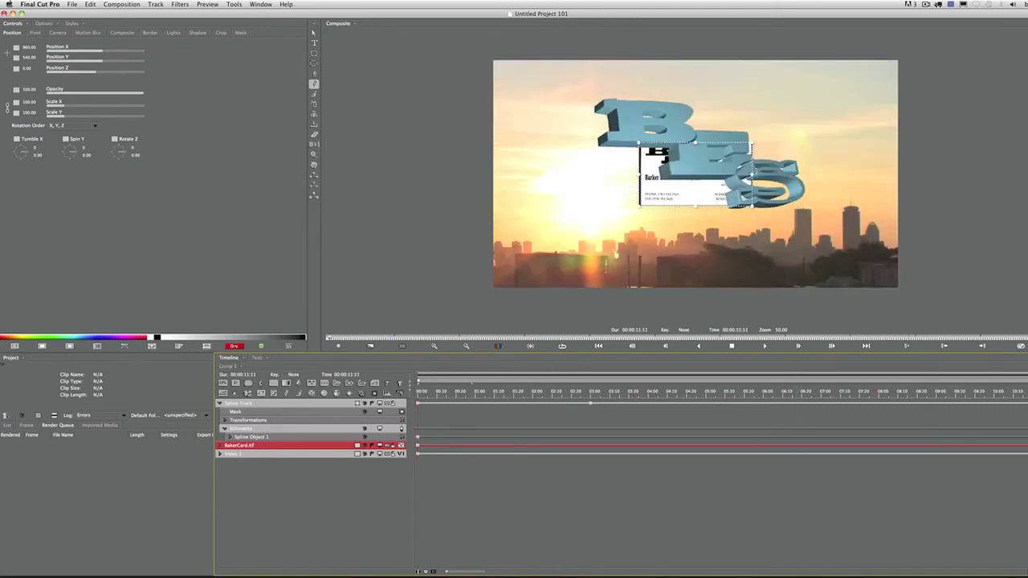
pyautogui.moveTo(1025, 446); pyautogui.dragTo(600, 445)
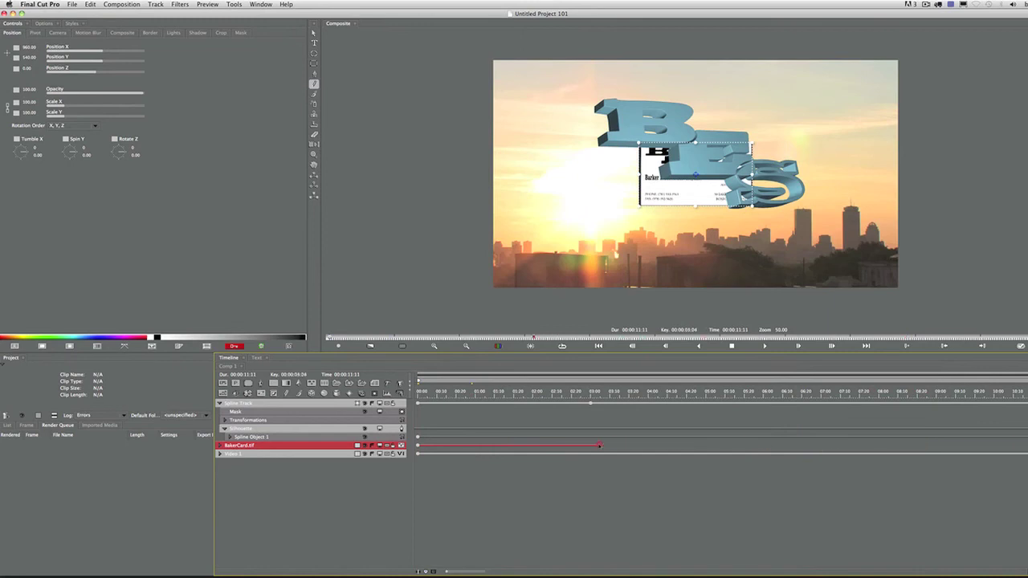
pyautogui.moveTo(591, 391); pyautogui.dragTo(593, 391)
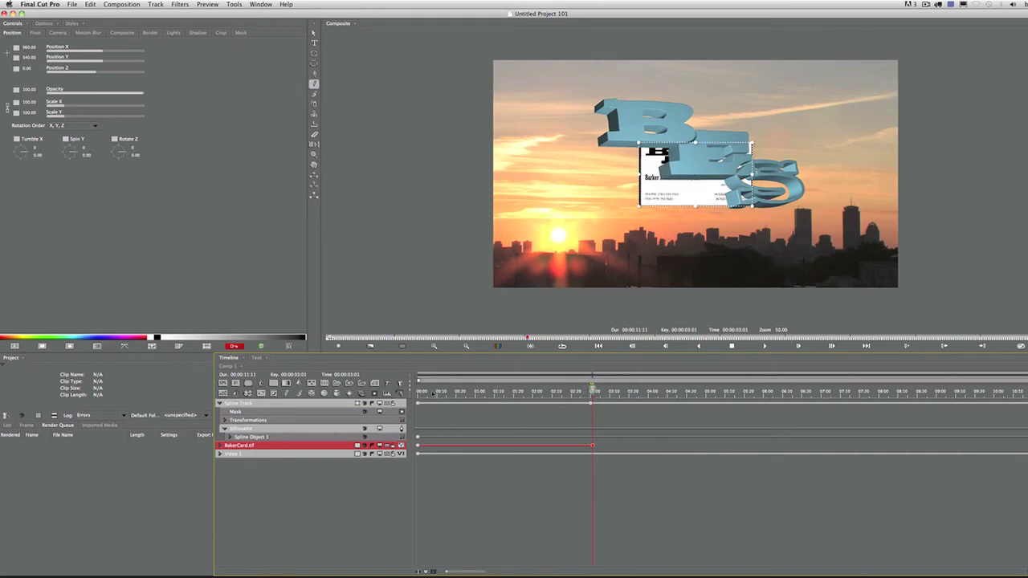
# - Fade the BakerCard.tif opacity from 100 at the start to 0 at its last keyframe and scrub to check the fade
pyautogui.moveTo(431, 391); pyautogui.dragTo(417, 391)
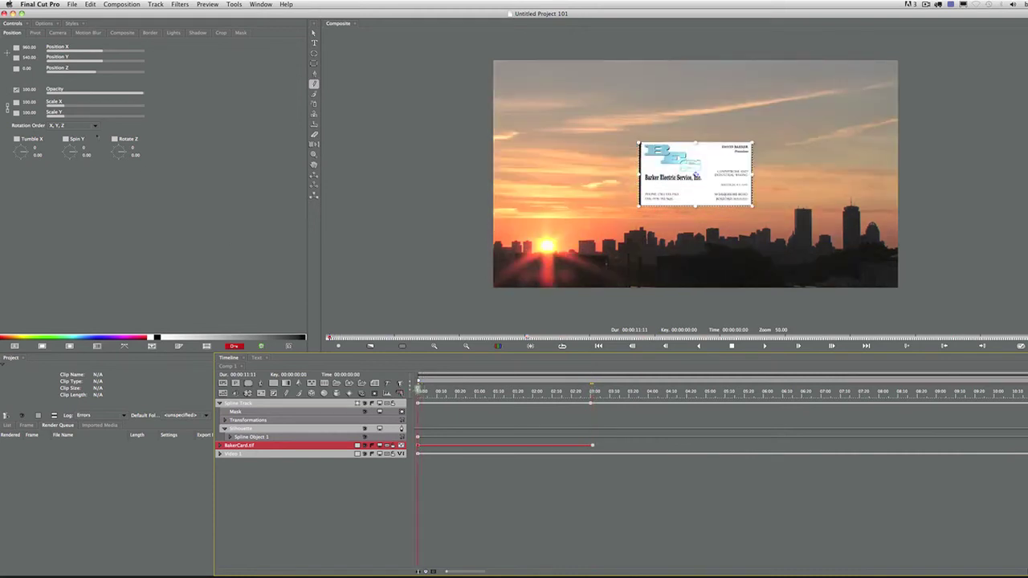
pyautogui.moveTo(140, 94); pyautogui.dragTo(167, 96)
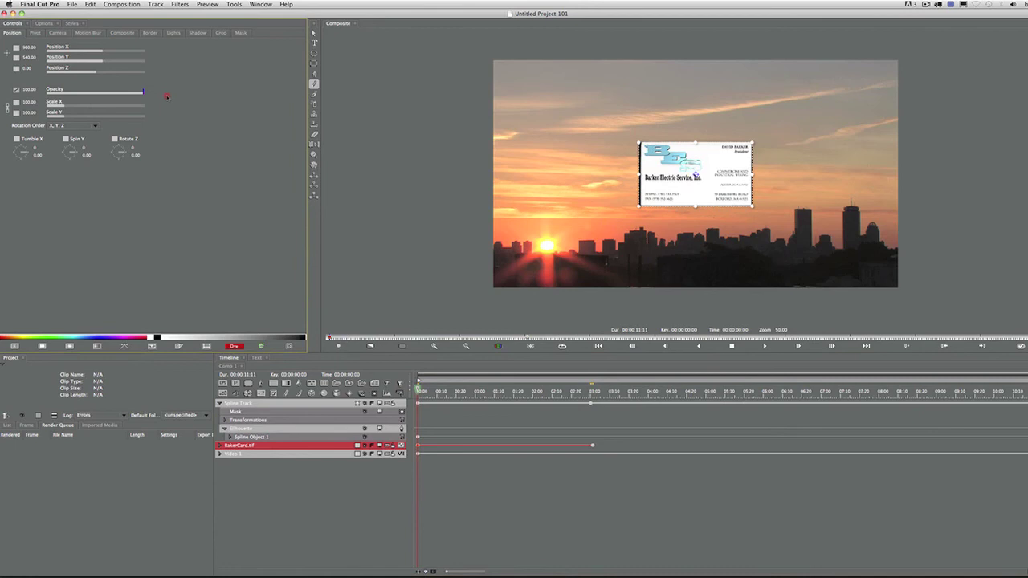
pyautogui.click(594, 446)
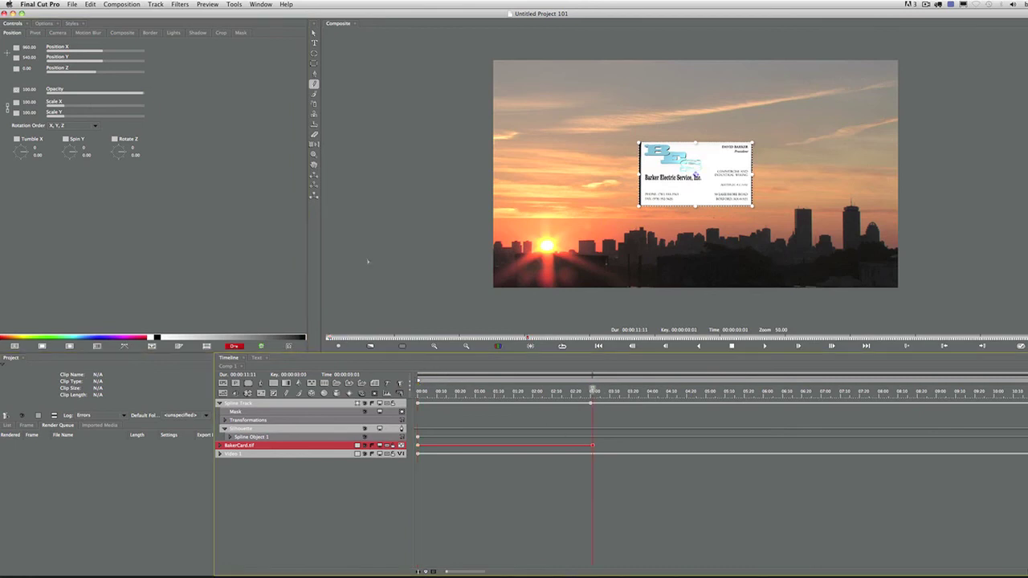
pyautogui.moveTo(140, 94); pyautogui.dragTo(2, 94)
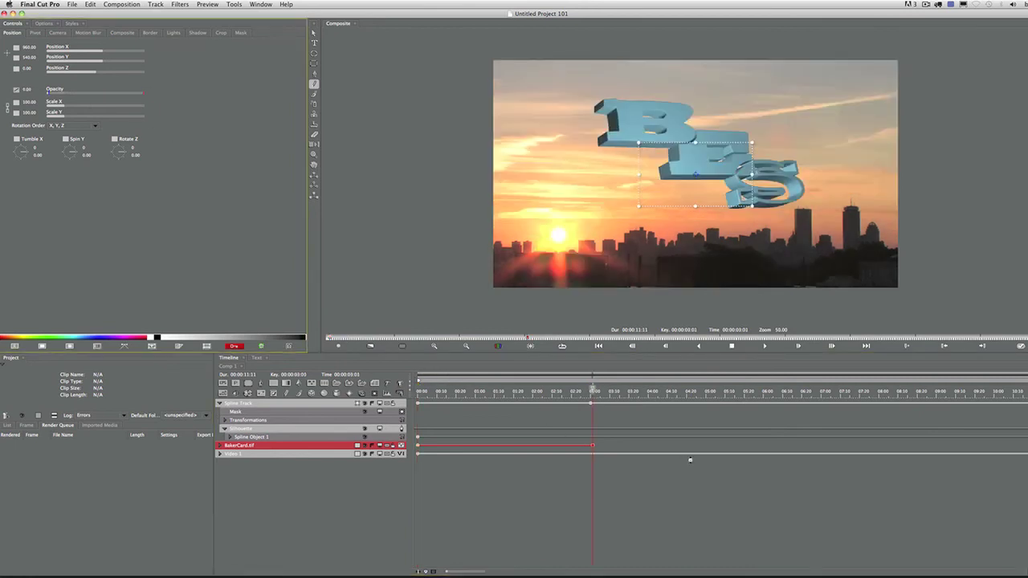
pyautogui.click(573, 391)
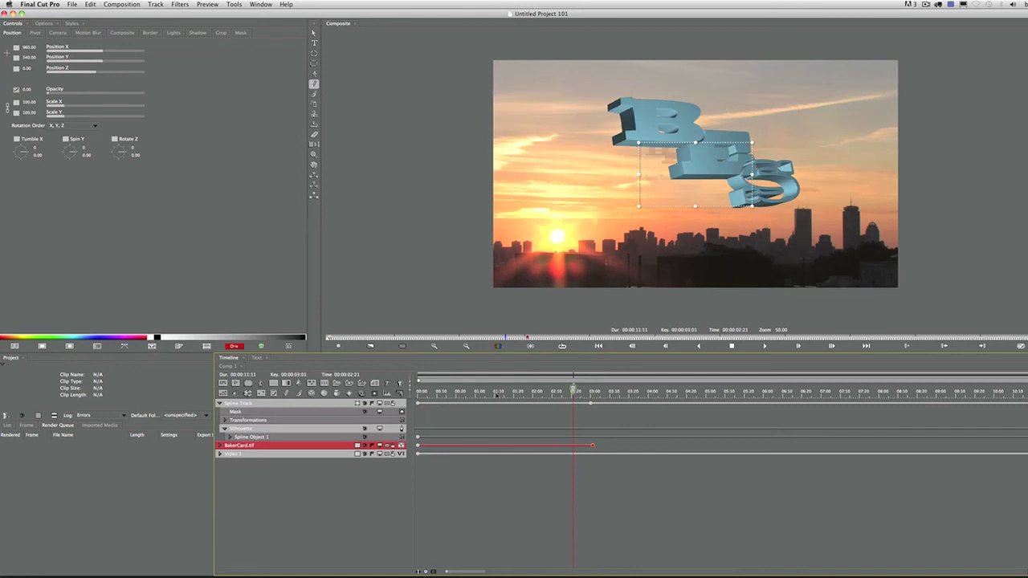
pyautogui.moveTo(573, 391); pyautogui.dragTo(659, 391)
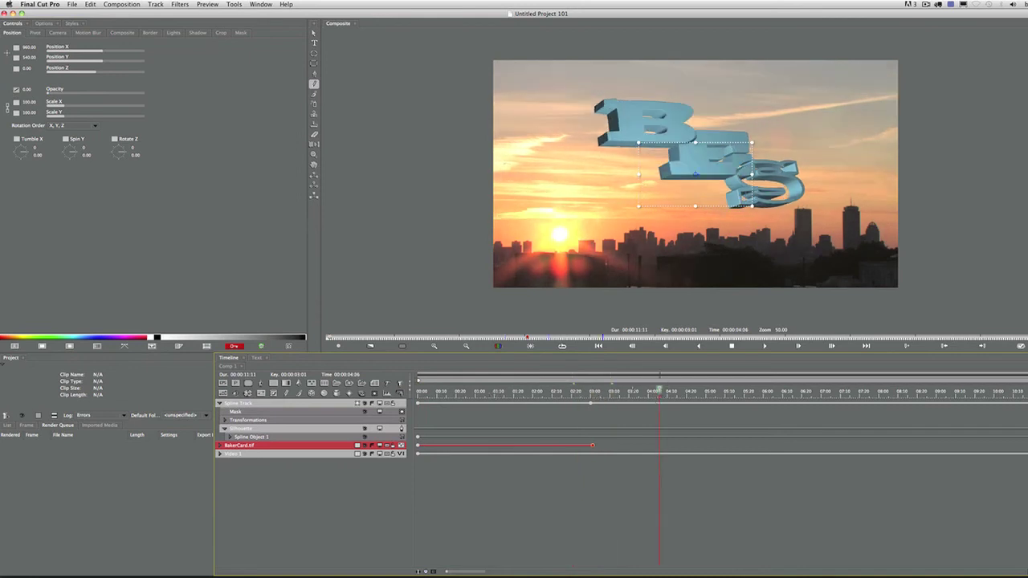
# - Select the Spline Track and move its light from the frame's centre to beyond the right side of the image
pyautogui.click(261, 401)
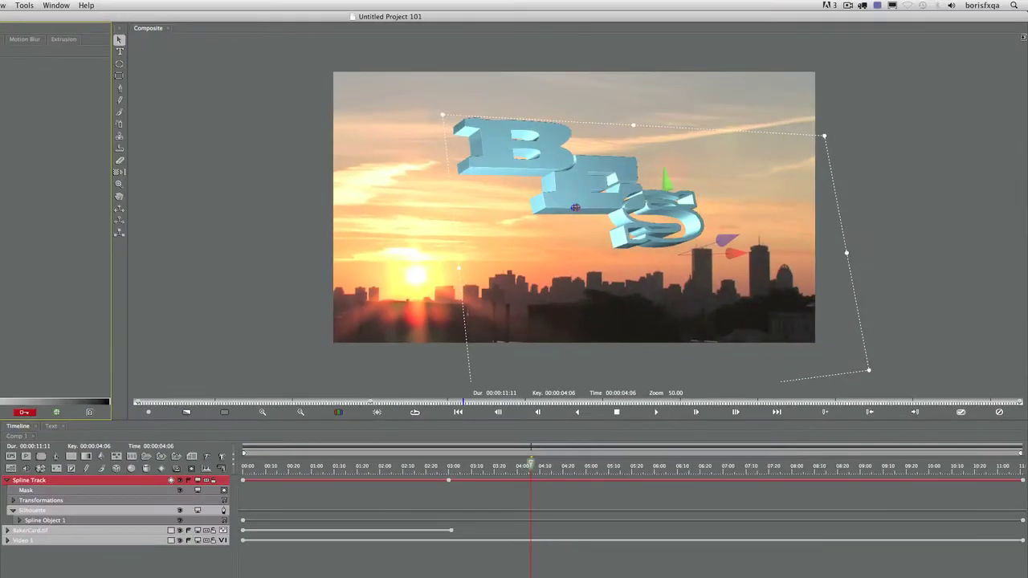
pyautogui.moveTo(575, 207)
pyautogui.mouseDown()
pyautogui.moveTo(863, 239)
pyautogui.moveTo(1025, 173)
pyautogui.moveTo(1015, 138)
pyautogui.moveTo(959, 140)
pyautogui.moveTo(959, 121)
pyautogui.moveTo(964, 197)
pyautogui.moveTo(1005, 187)
pyautogui.mouseUp()
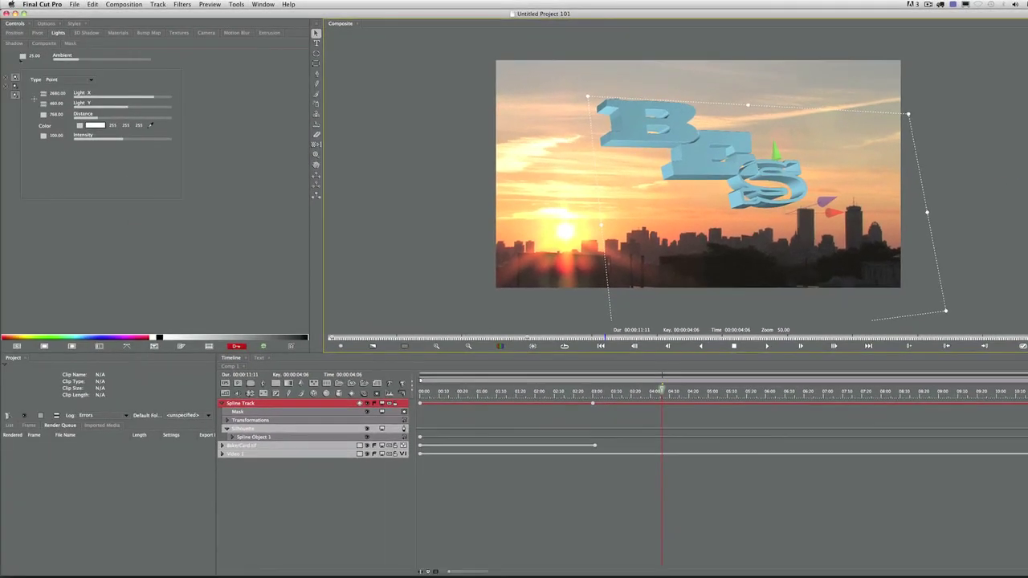
# - Look over the extrusion styles and examine the Spline Track's 3D shadow and material settings
pyautogui.click(75, 24)
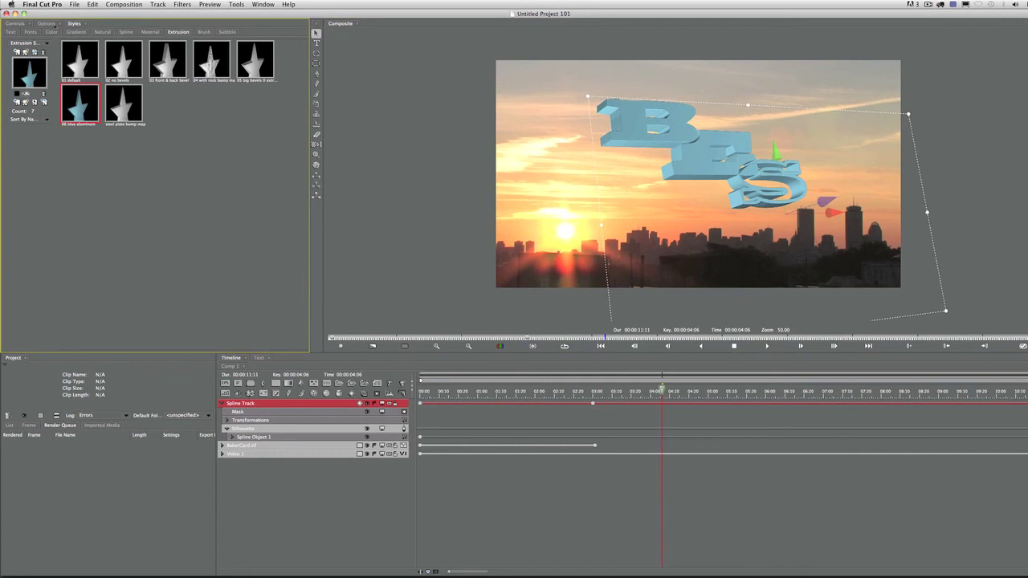
pyautogui.click(14, 23)
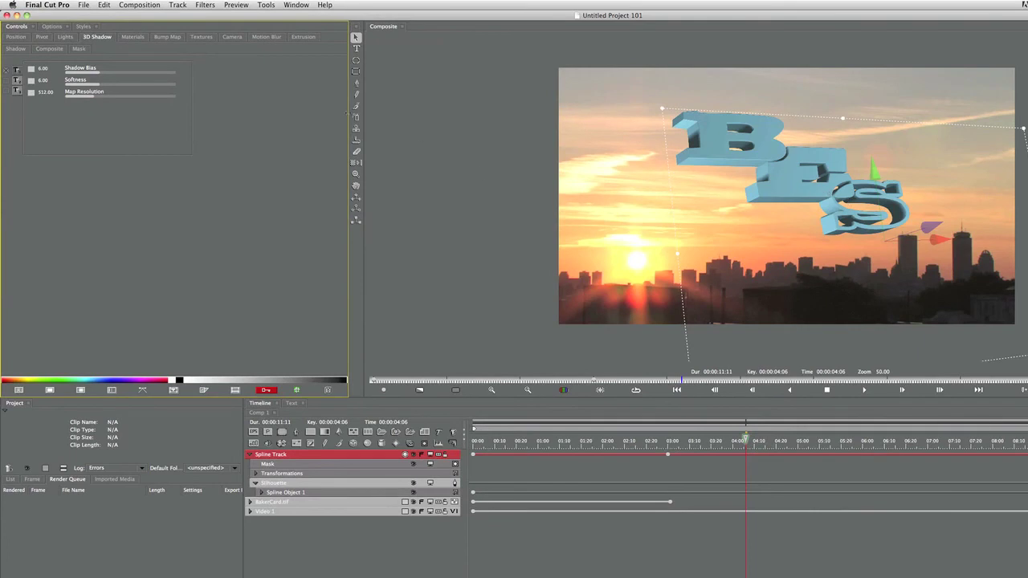
pyautogui.click(133, 37)
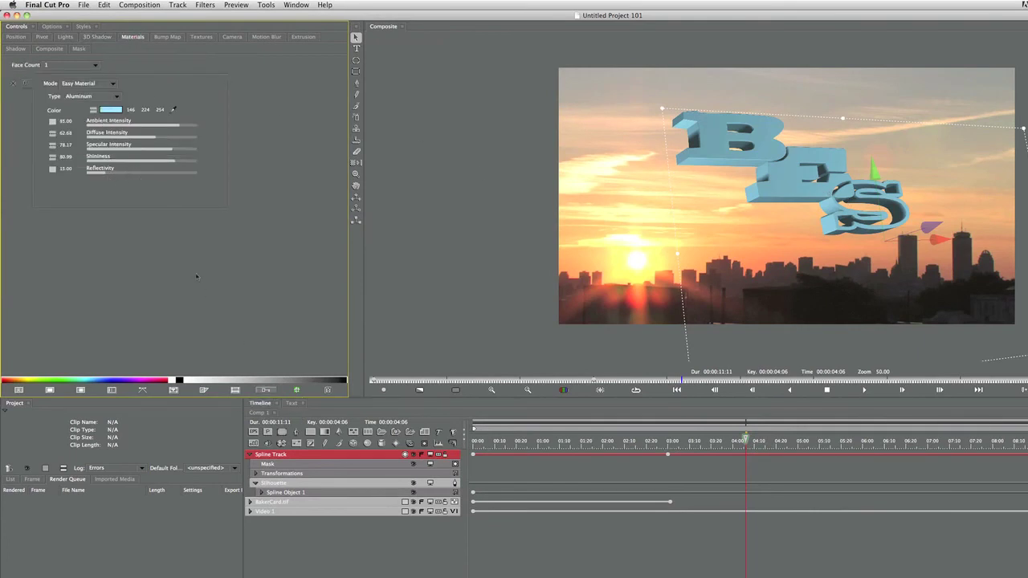
# - Raise the Spline Track's aluminum material reflectivity to 36.61, use Video 1 as its reflection map, and collapse the track
pyautogui.moveTo(130, 171); pyautogui.dragTo(137, 174)
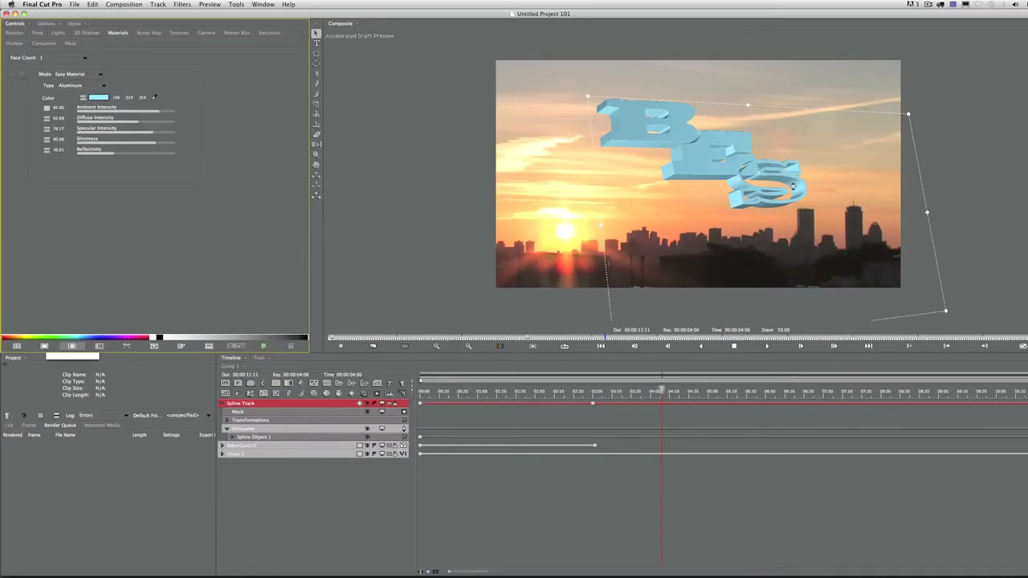
pyautogui.click(71, 346)
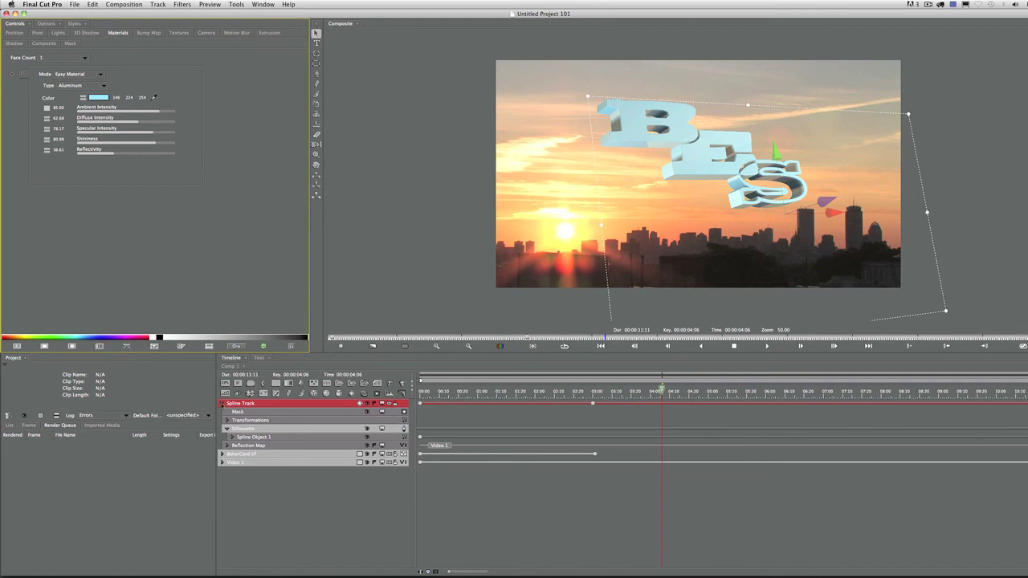
pyautogui.click(221, 404)
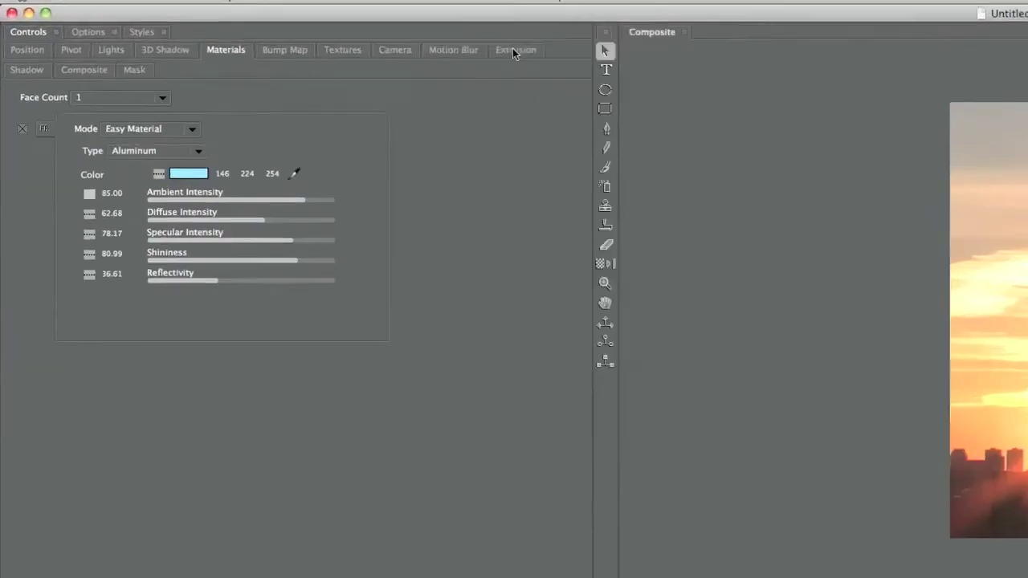
# - Raise the smoothness of the Spline Track's extrusion to about 23.66
pyautogui.click(269, 32)
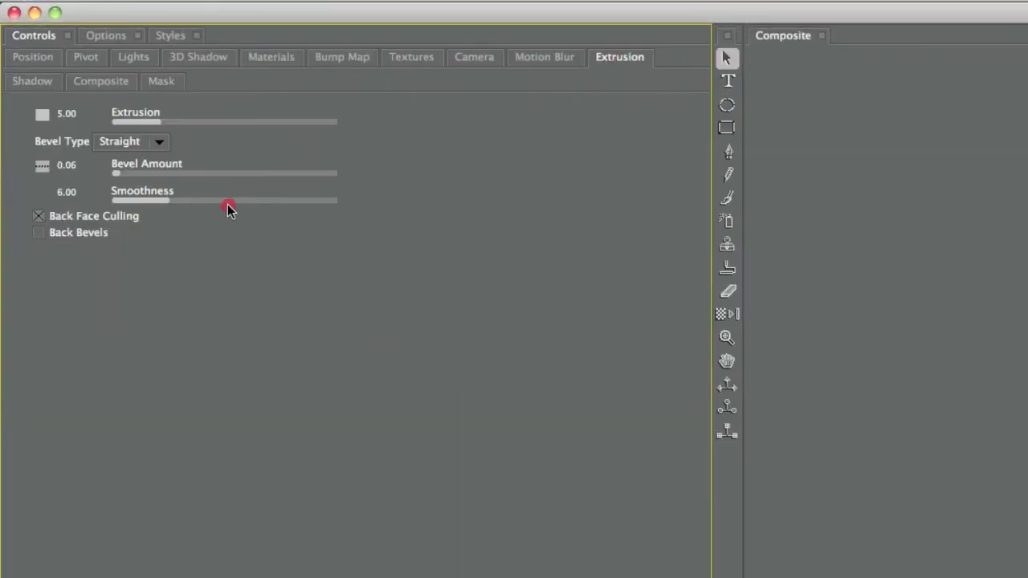
pyautogui.click(324, 201)
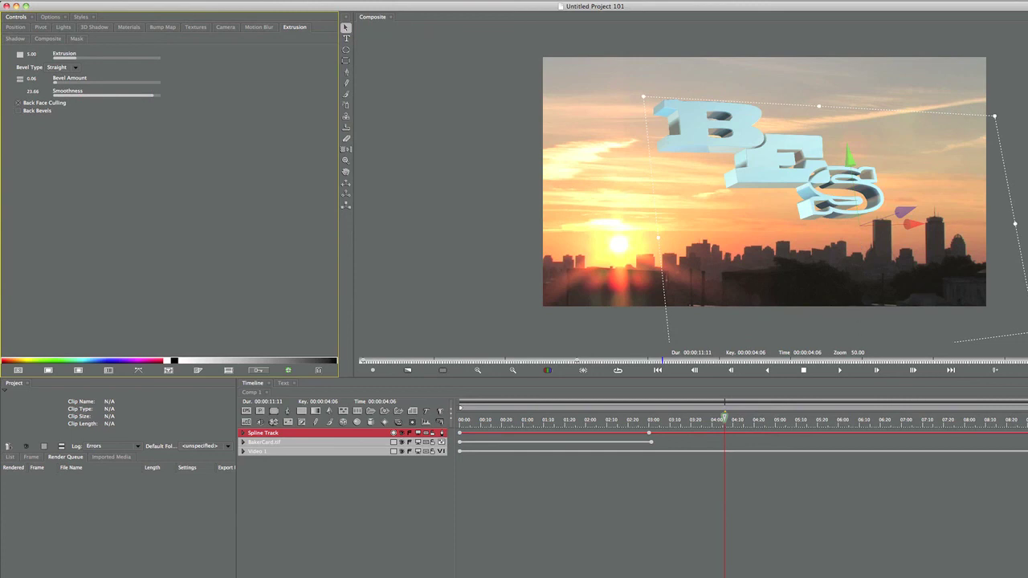
# - With no track selected, add a text track reading "Barker Electric Service, Inc" and return to the timeline
pyautogui.click(361, 495)
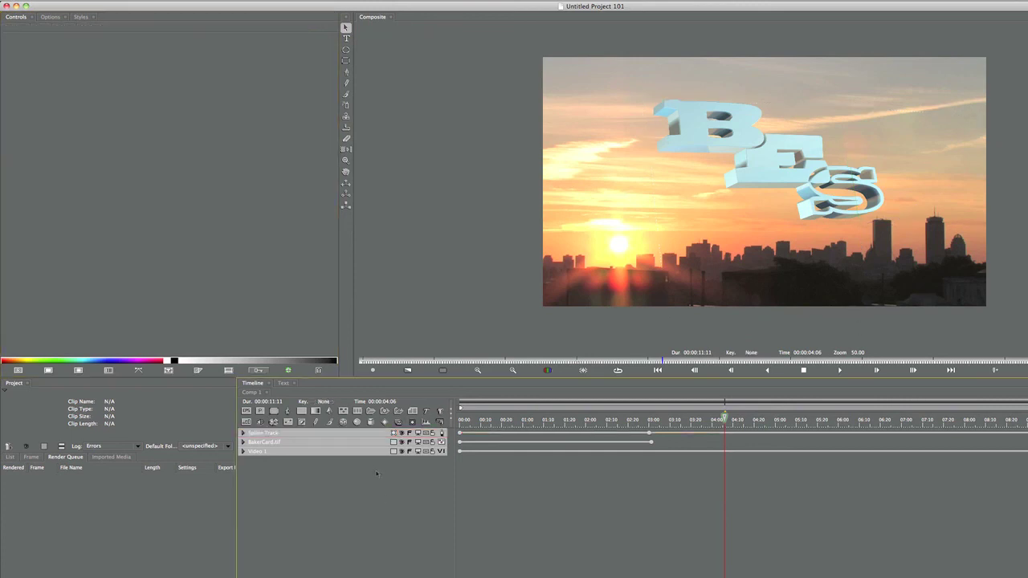
pyautogui.click(427, 411)
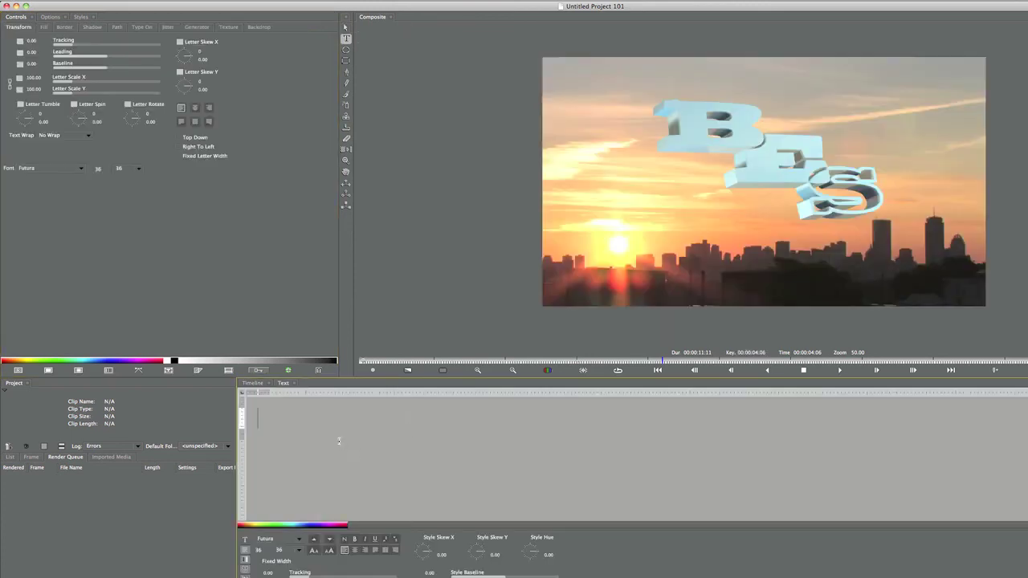
pyautogui.write('Barker')
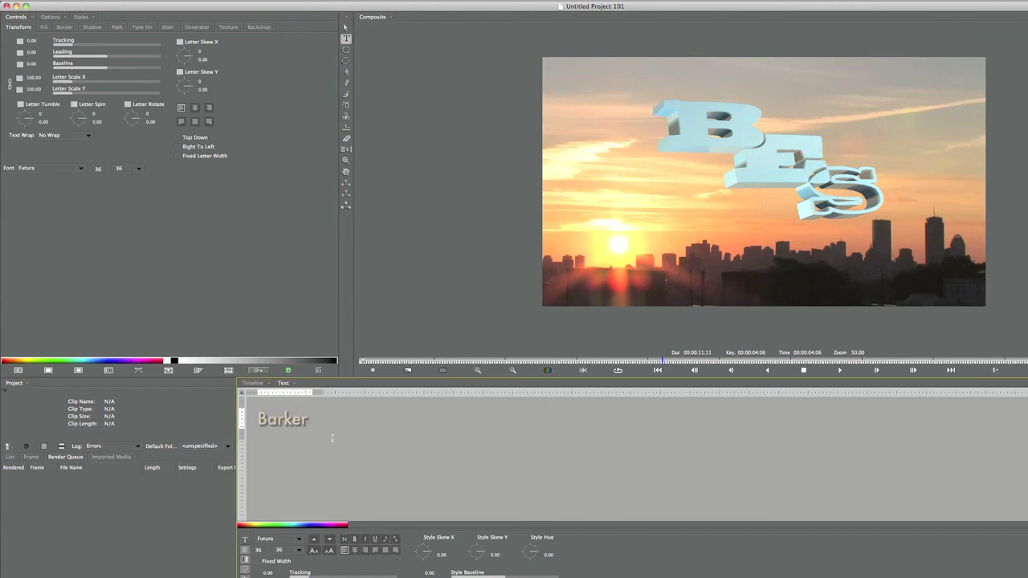
pyautogui.write(' Electric S')
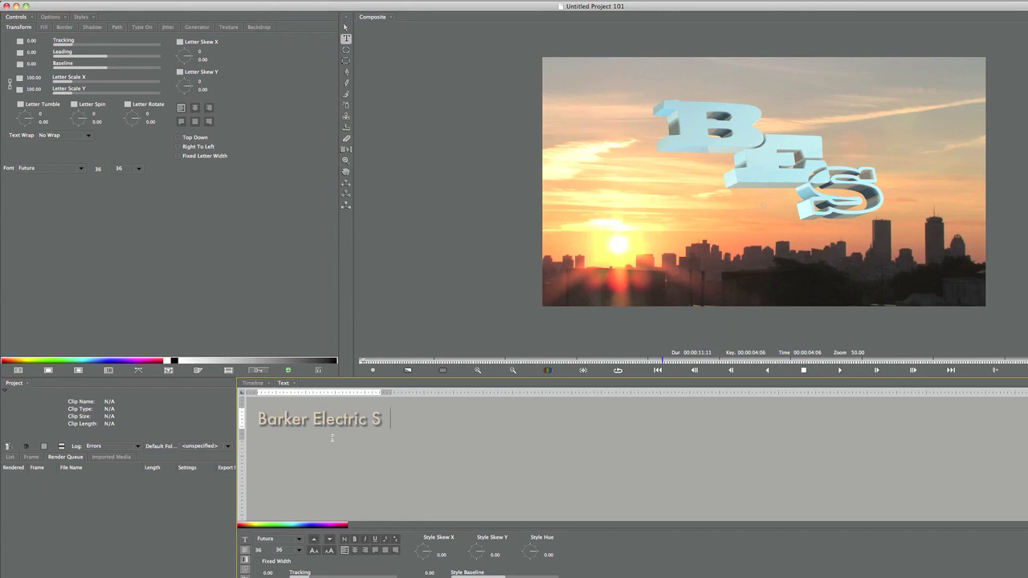
pyautogui.write('ervice, In')
pyautogui.press('BackSpace')
pyautogui.press('BackSpace')
pyautogui.write('I')
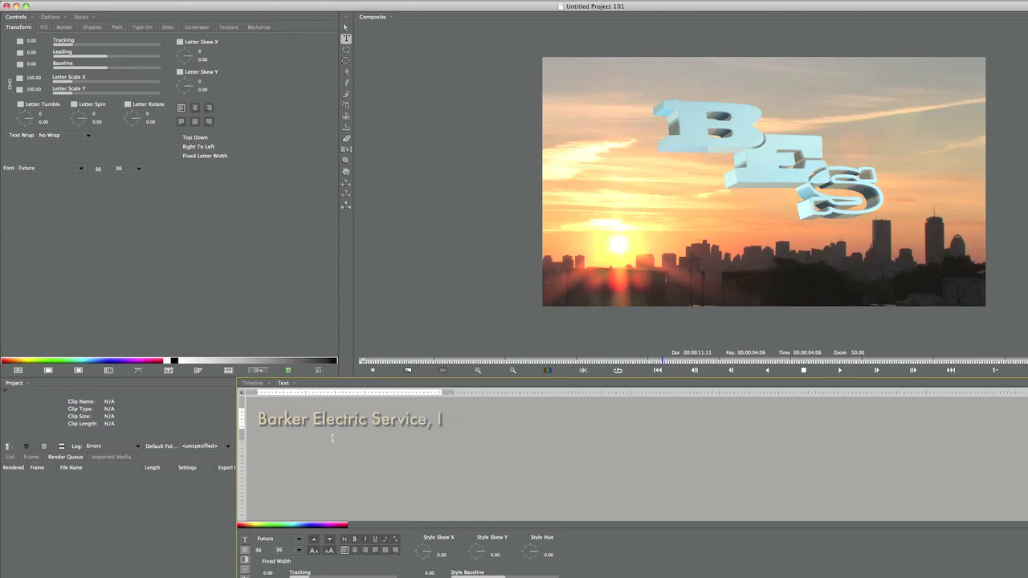
pyautogui.write('nc')
pyautogui.click(254, 383)
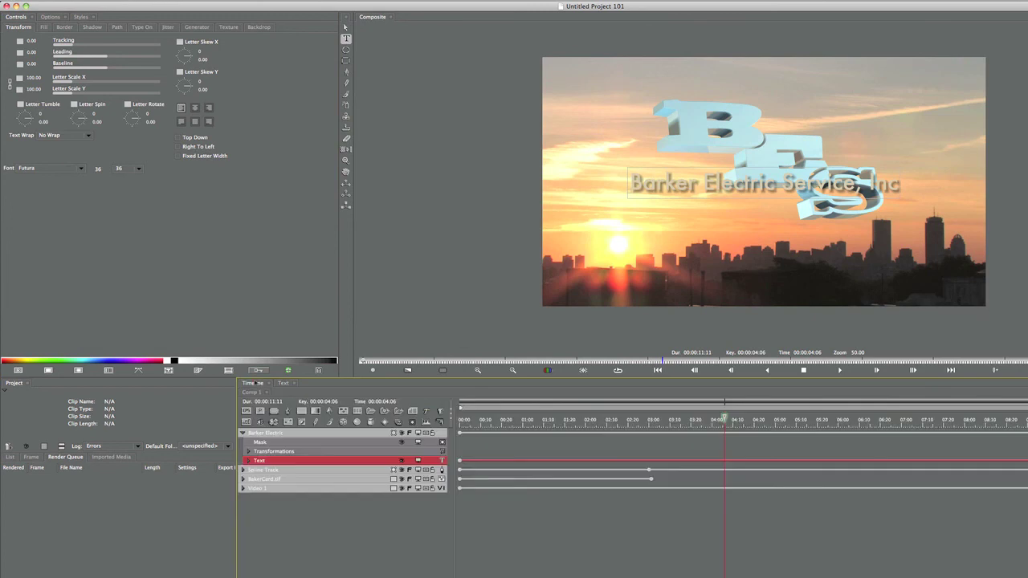
# - Move the company name text straight down to the lower part of the frame, over the dark skyline
pyautogui.click(345, 27)
pyautogui.click(691, 262)
pyautogui.moveTo(690, 262); pyautogui.dragTo(696, 391)
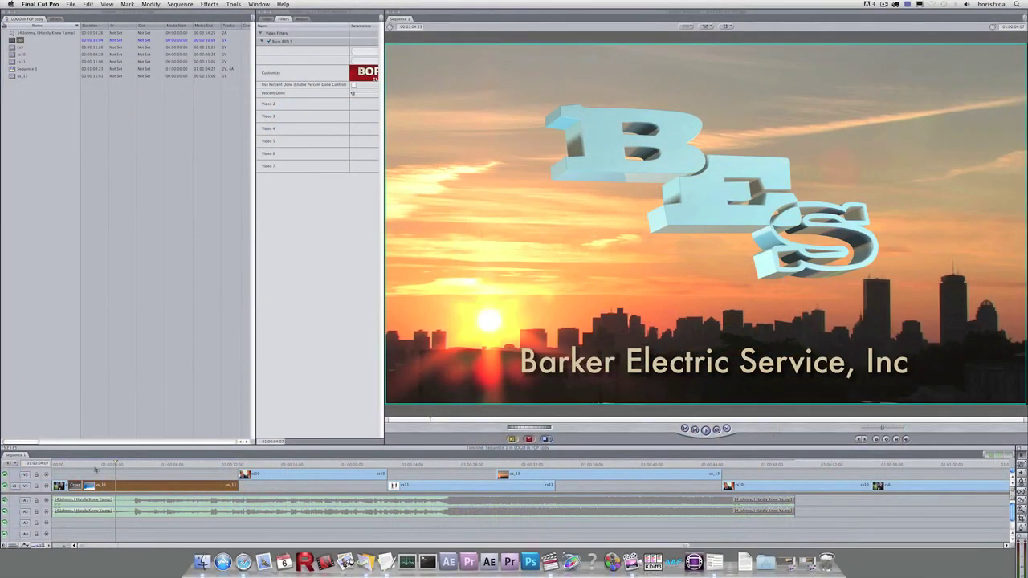
# - In the Final Cut Pro sequence, view an earlier frame of the title effect, where the logo leaves the fading card
pyautogui.click(86, 464)
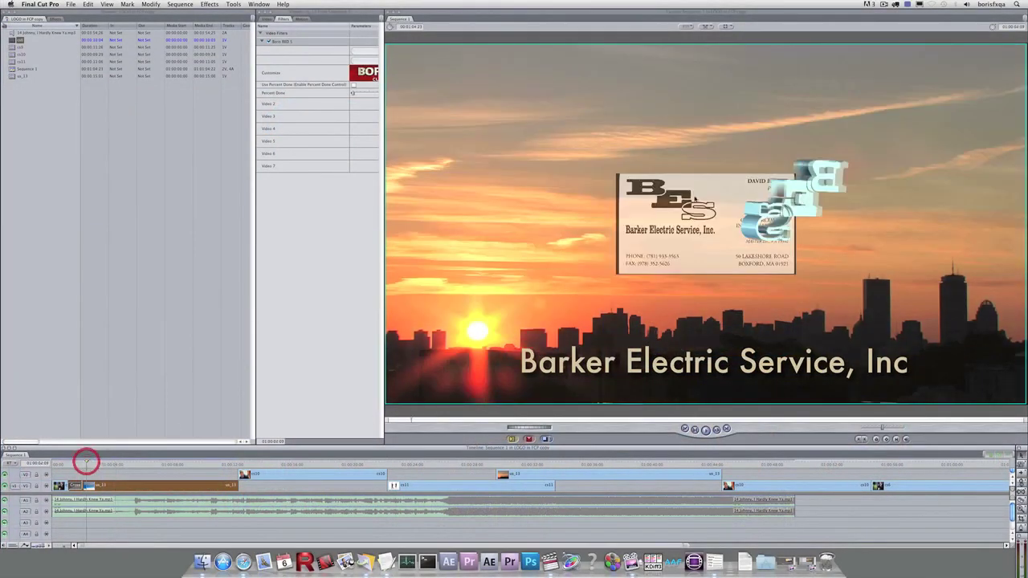